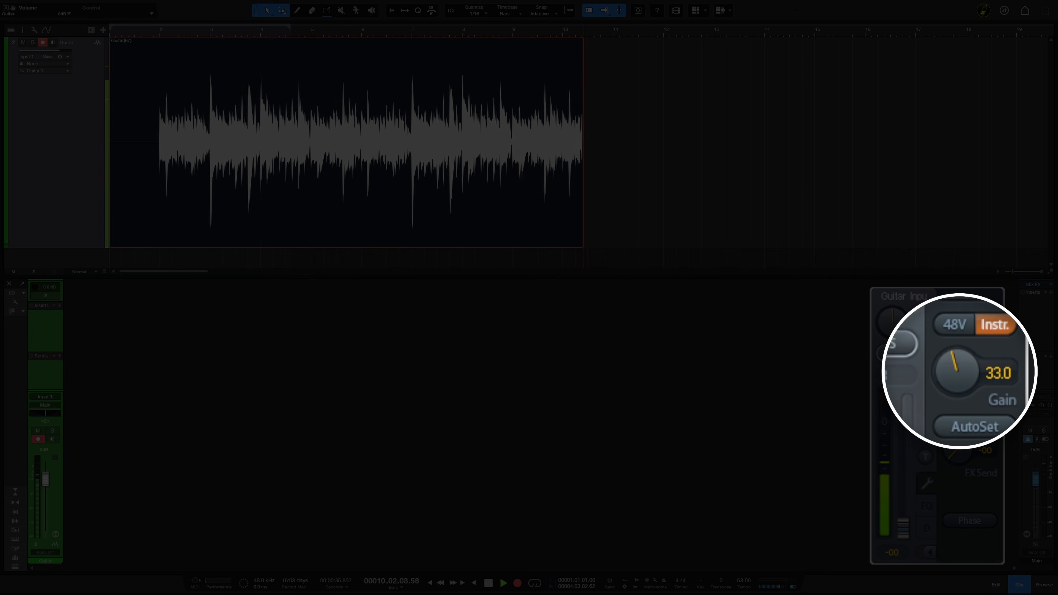
While recording the guitar, lower the input gain to 8.0, raise it to 50.0, and stop the recording
{"action": "left_click_drag", "start_coordinate": [955, 379], "coordinate": [955, 444]}
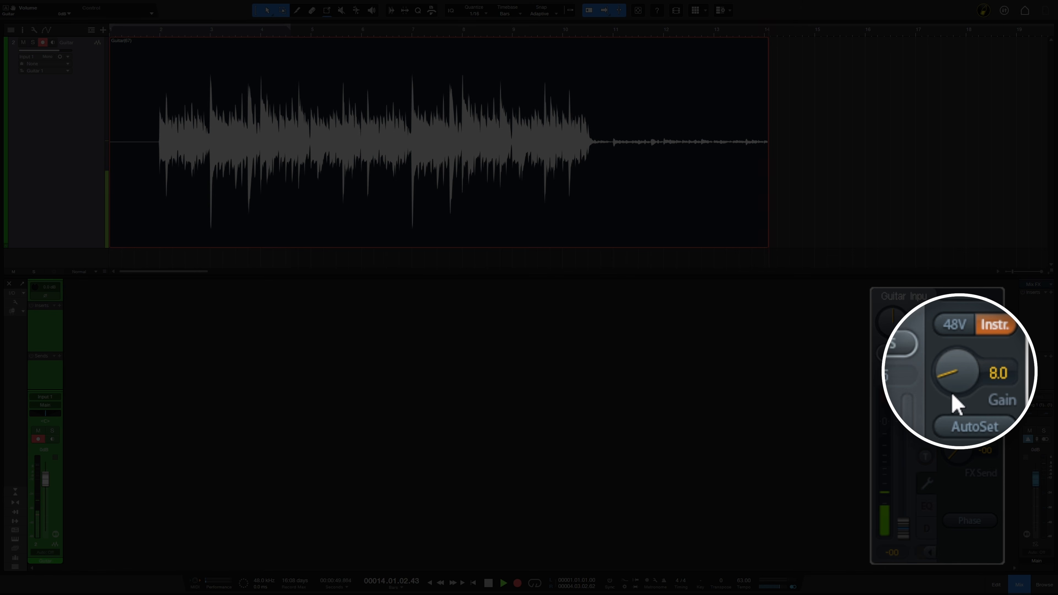
{"action": "left_click_drag", "start_coordinate": [956, 387], "coordinate": [958, 287]}
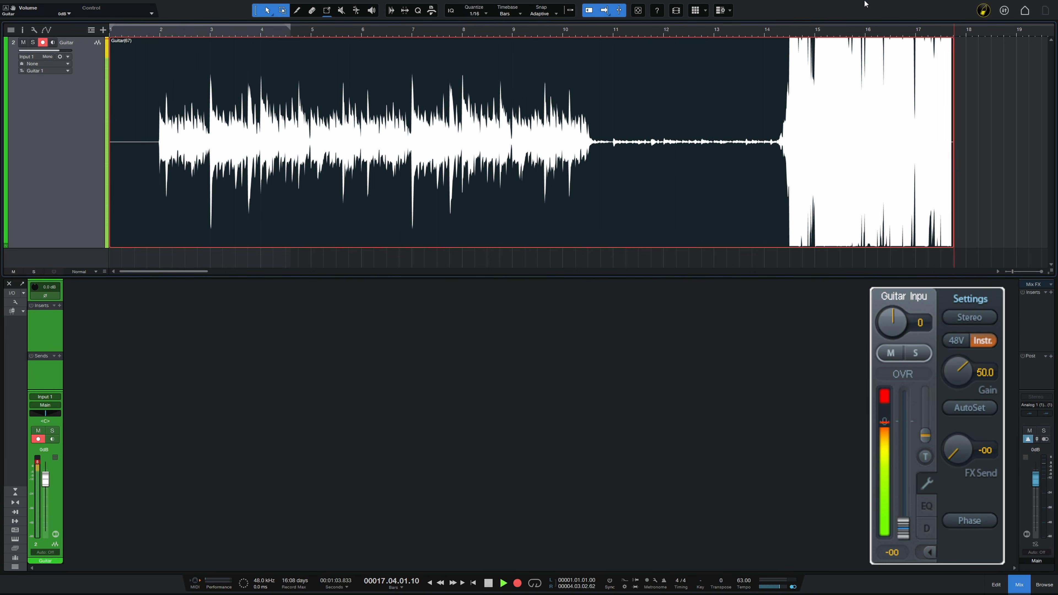
{"action": "key", "text": "space"}
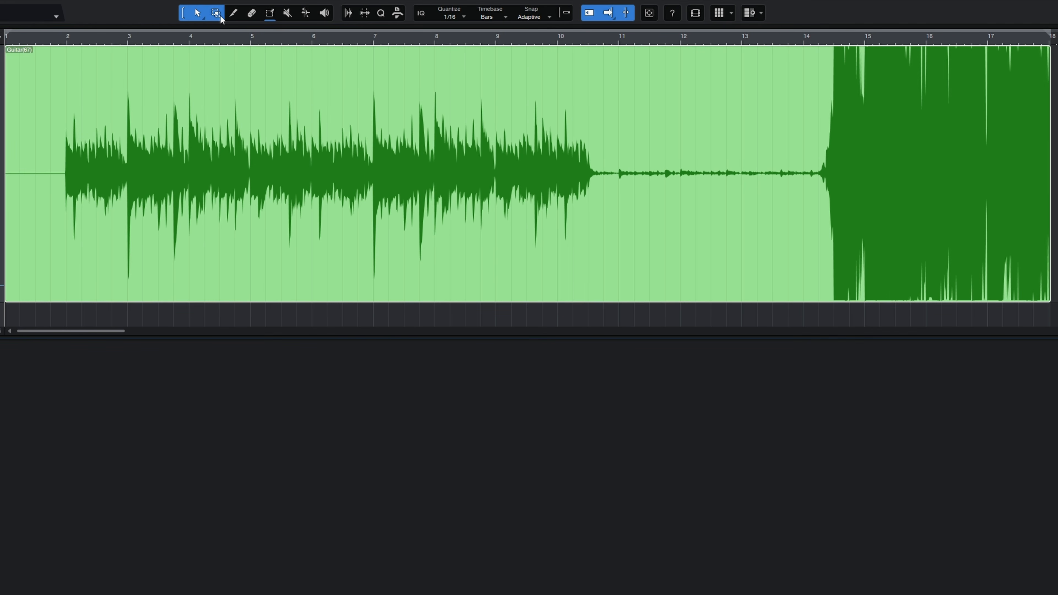
Split the guitar event at about bar 10.8 and again just after bar 14, where the recorded level changes
{"action": "left_click", "coordinate": [234, 13]}
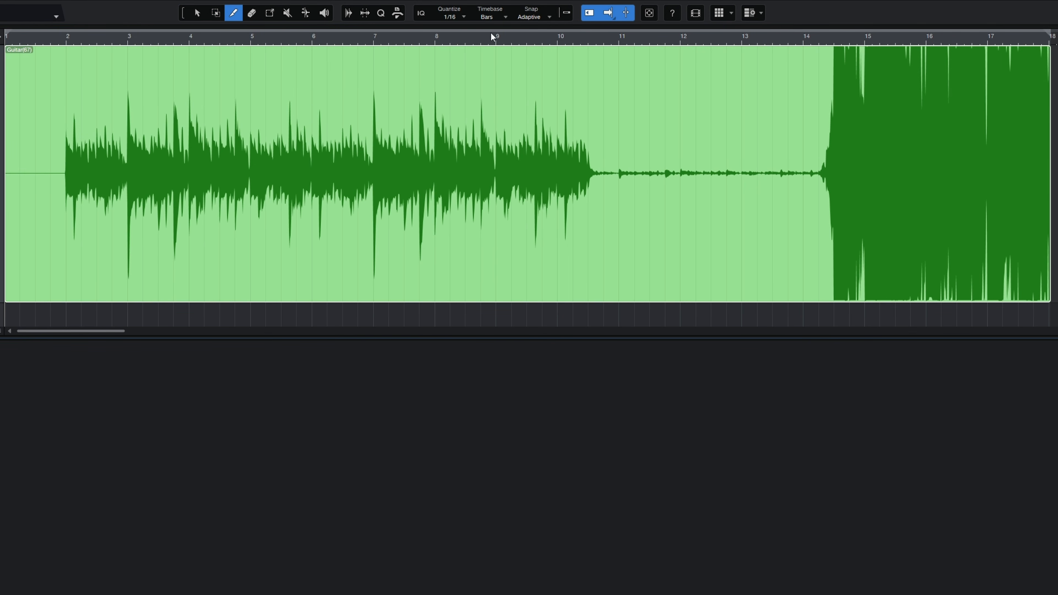
{"action": "left_click", "coordinate": [607, 188]}
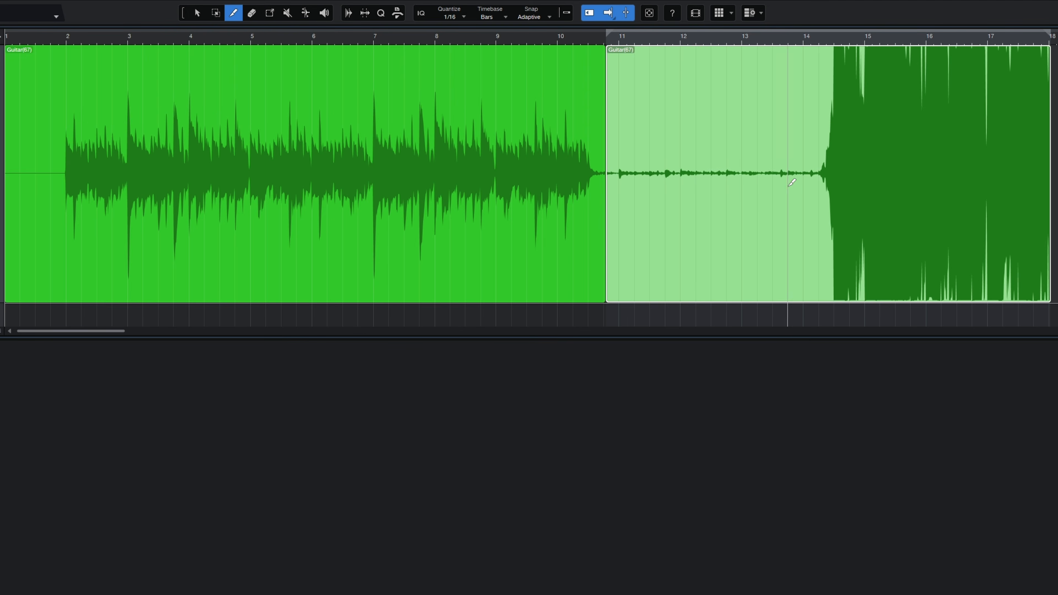
{"action": "left_click", "coordinate": [817, 181]}
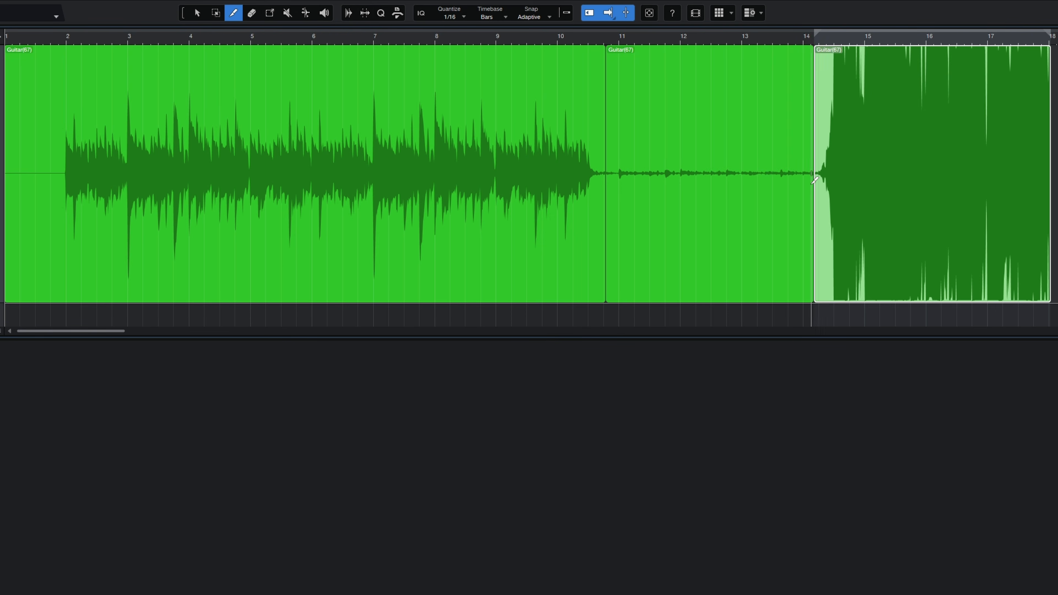
{"action": "key", "text": "1"}
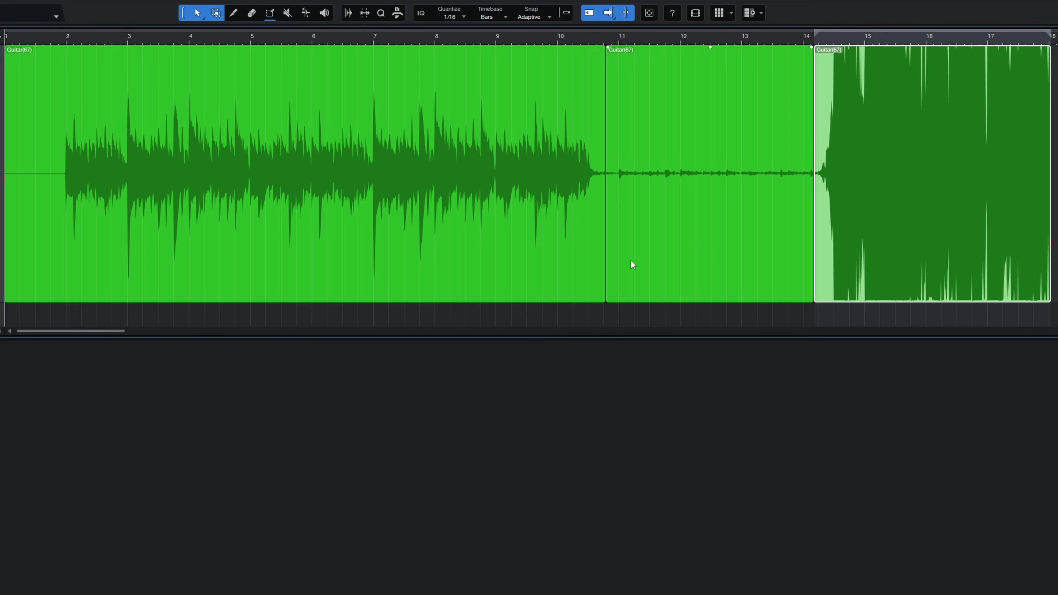
Colour the quiet middle guitar event yellow and the loud last event red
{"action": "right_click", "coordinate": [701, 253]}
{"action": "left_click", "coordinate": [709, 260]}
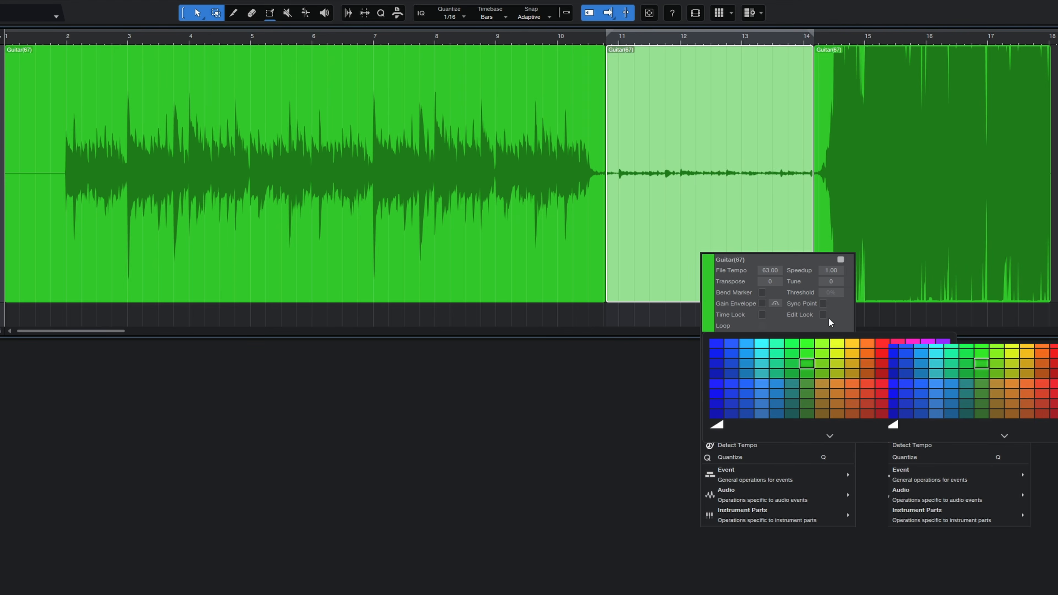
{"action": "left_click", "coordinate": [838, 354]}
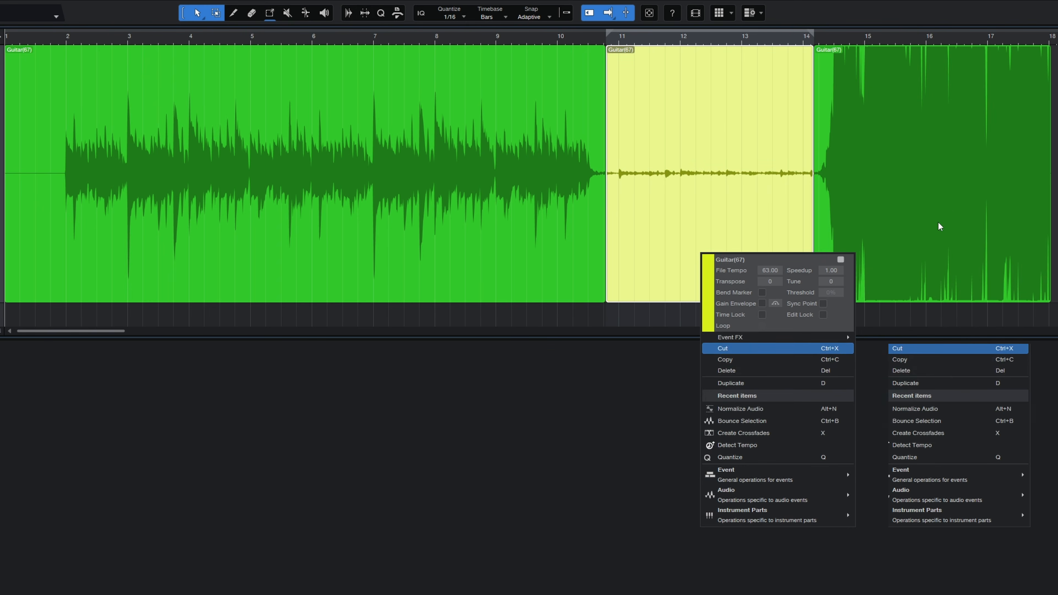
{"action": "right_click", "coordinate": [944, 203]}
{"action": "left_click", "coordinate": [952, 214]}
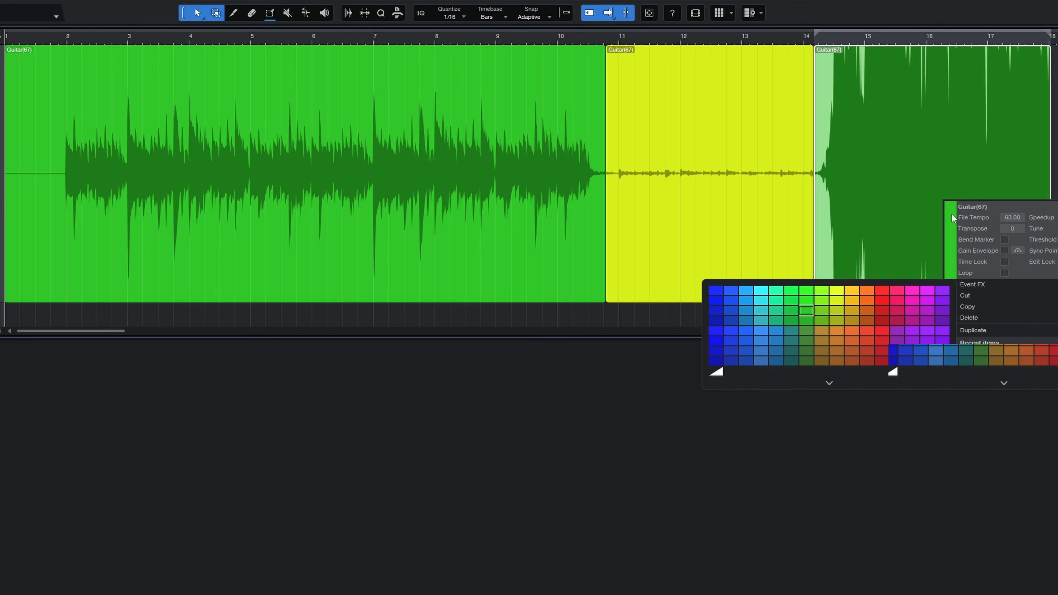
{"action": "left_click", "coordinate": [876, 290]}
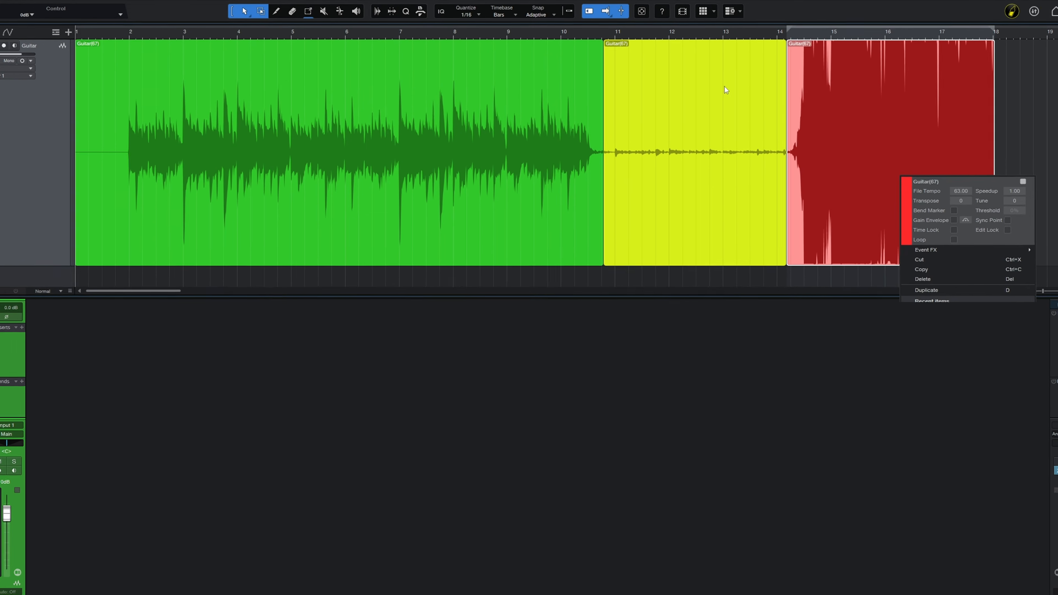
Play back the quiet yellow event from about bar 11.5 and stop
{"action": "left_click", "coordinate": [638, 30]}
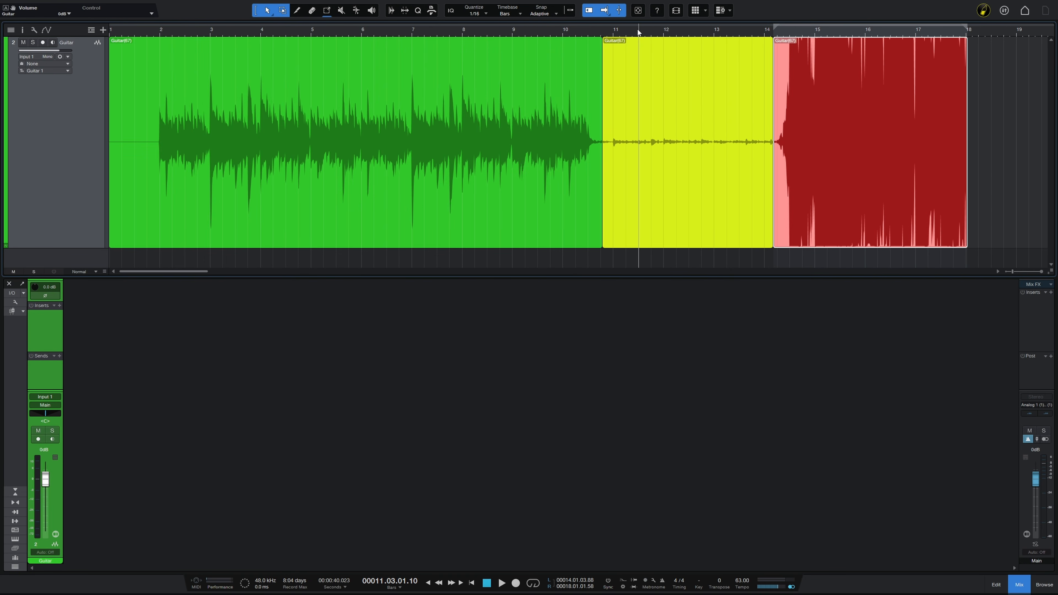
{"action": "key", "text": "space"}
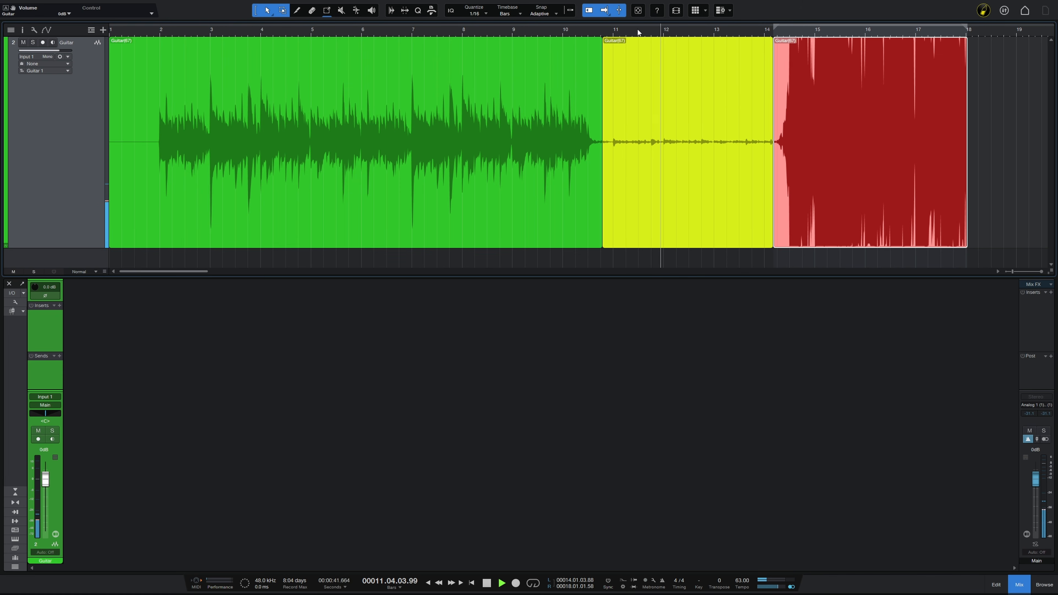
{"action": "key", "text": "space"}
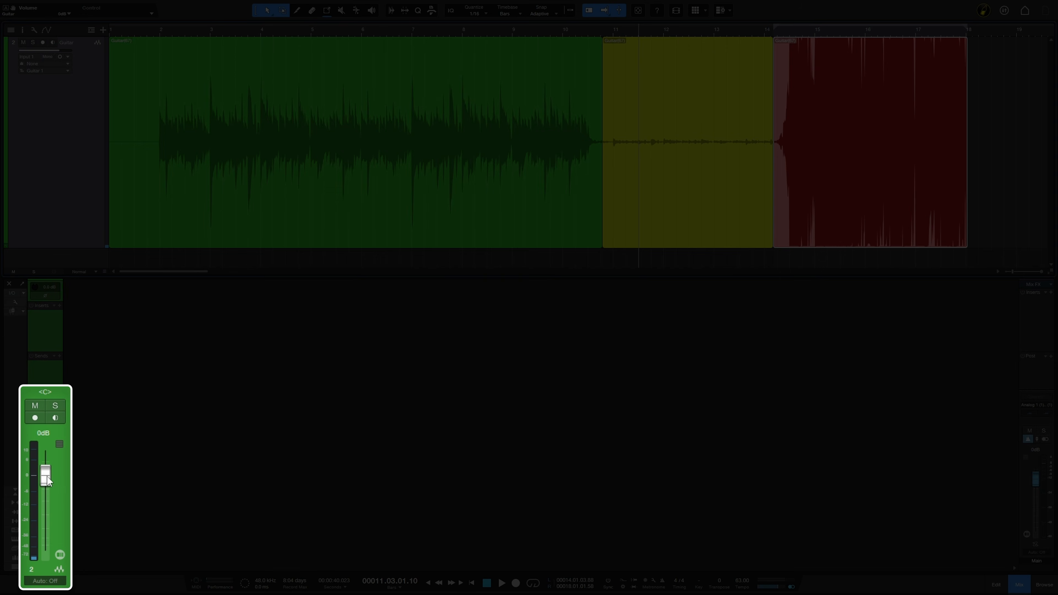
Raise the Guitar channel's volume fader to +10 dB and reset it to 0 dB
{"action": "left_click_drag", "start_coordinate": [47, 477], "coordinate": [50, 472]}
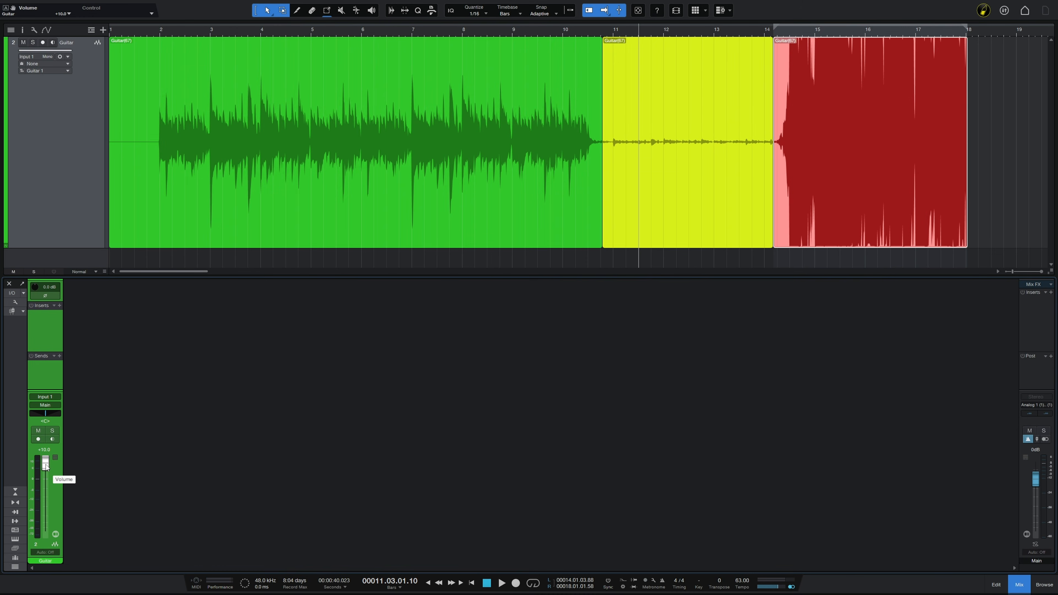
{"action": "left_click", "coordinate": [45, 463], "text": "alt"}
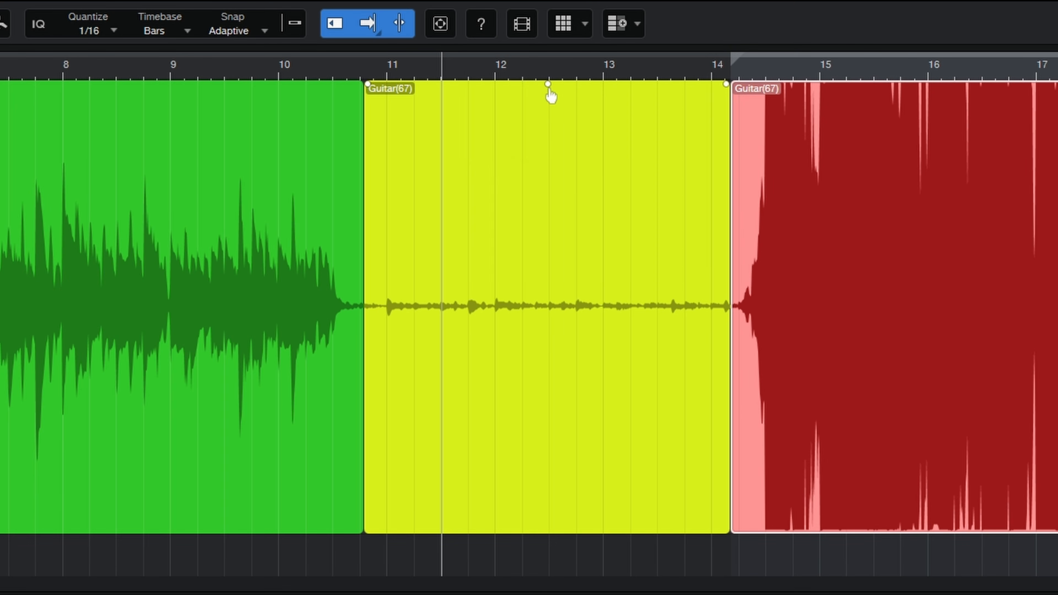
Raise the yellow event's clip gain until its waveform is about as tall as the green event's
{"action": "left_click_drag", "start_coordinate": [548, 89], "coordinate": [538, 10]}
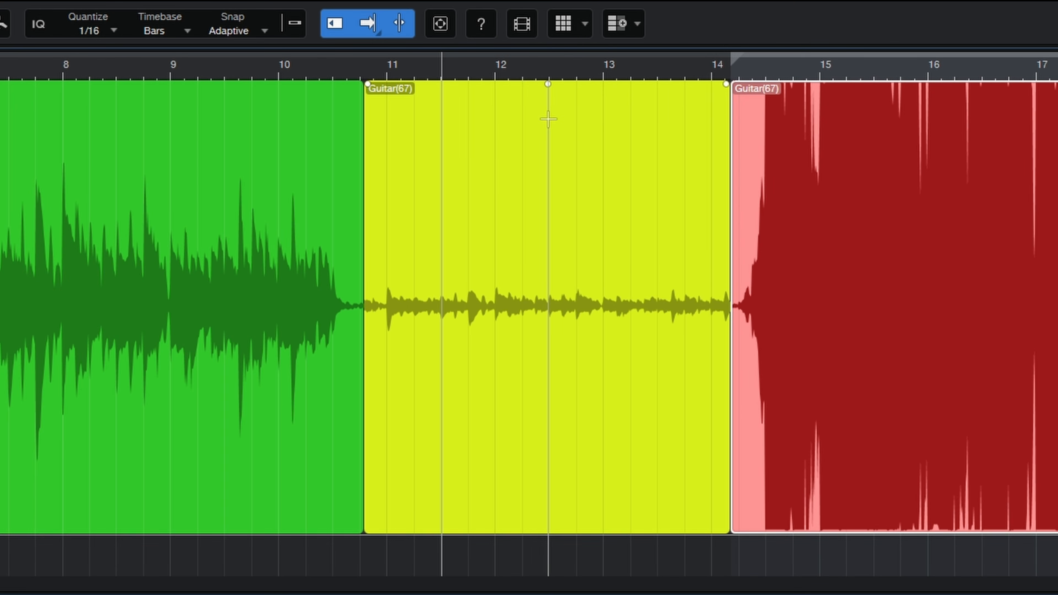
{"action": "left_click_drag", "start_coordinate": [549, 89], "coordinate": [541, 52]}
{"action": "left_click_drag", "start_coordinate": [550, 93], "coordinate": [561, 9]}
{"action": "left_click_drag", "start_coordinate": [550, 89], "coordinate": [551, 85]}
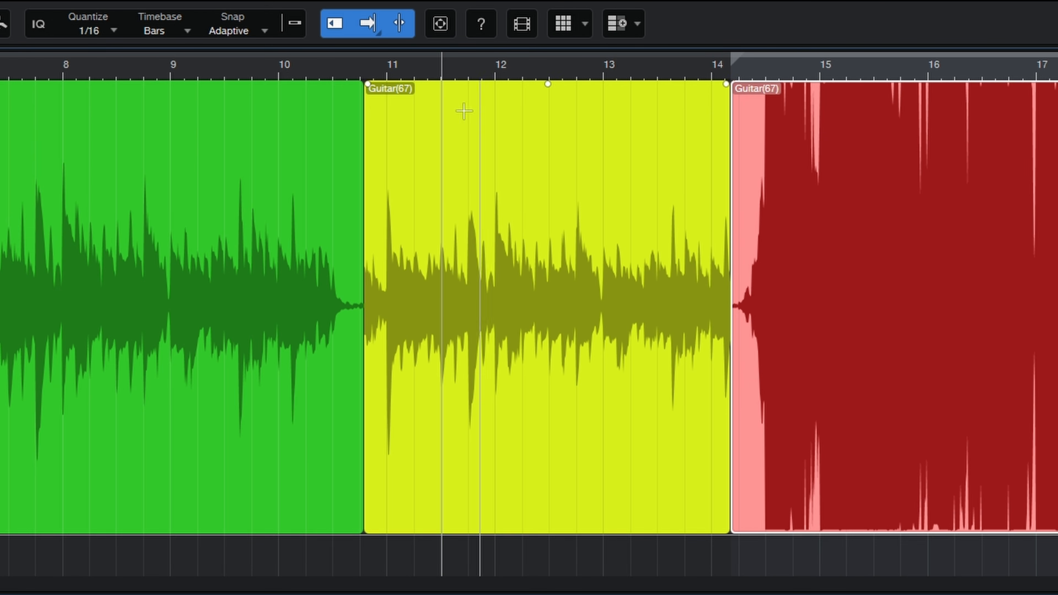
Compare by ear the green event from about bar 8.7 with the boosted yellow event from about bar 12
{"action": "left_click", "coordinate": [142, 68]}
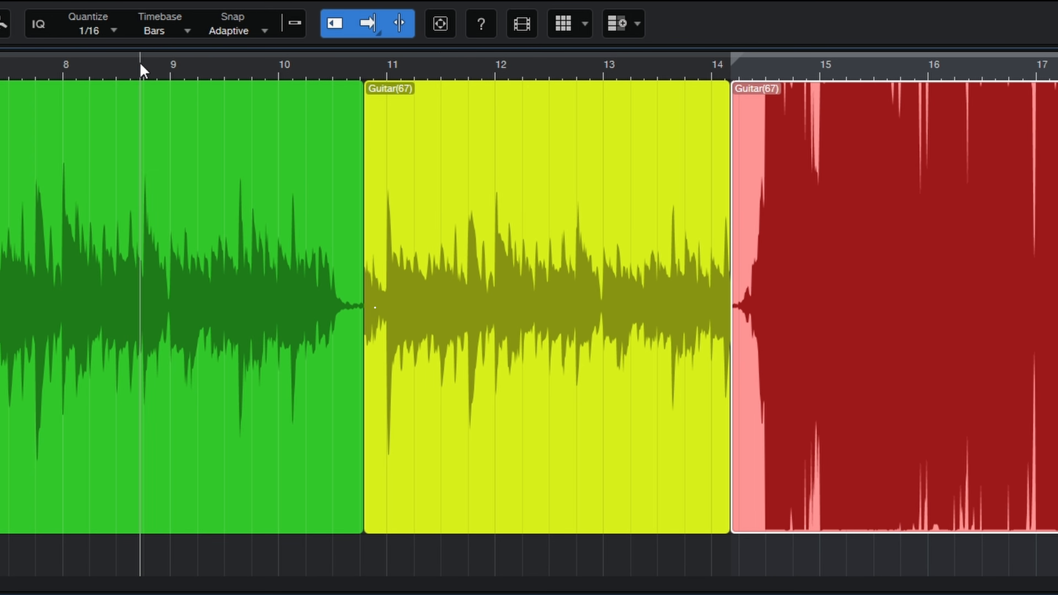
{"action": "key", "text": "space"}
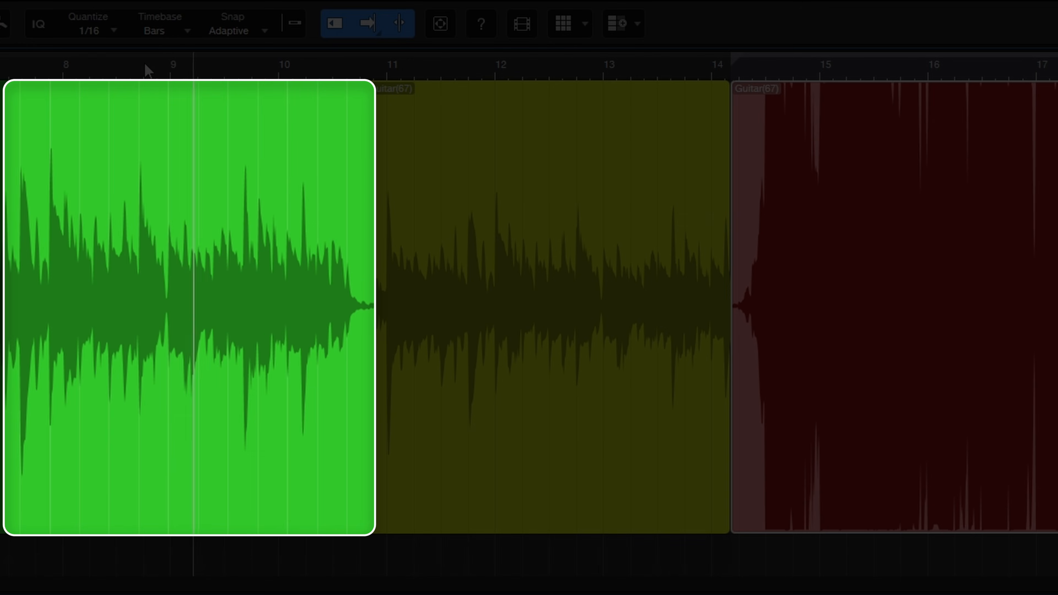
{"action": "left_click", "coordinate": [504, 71]}
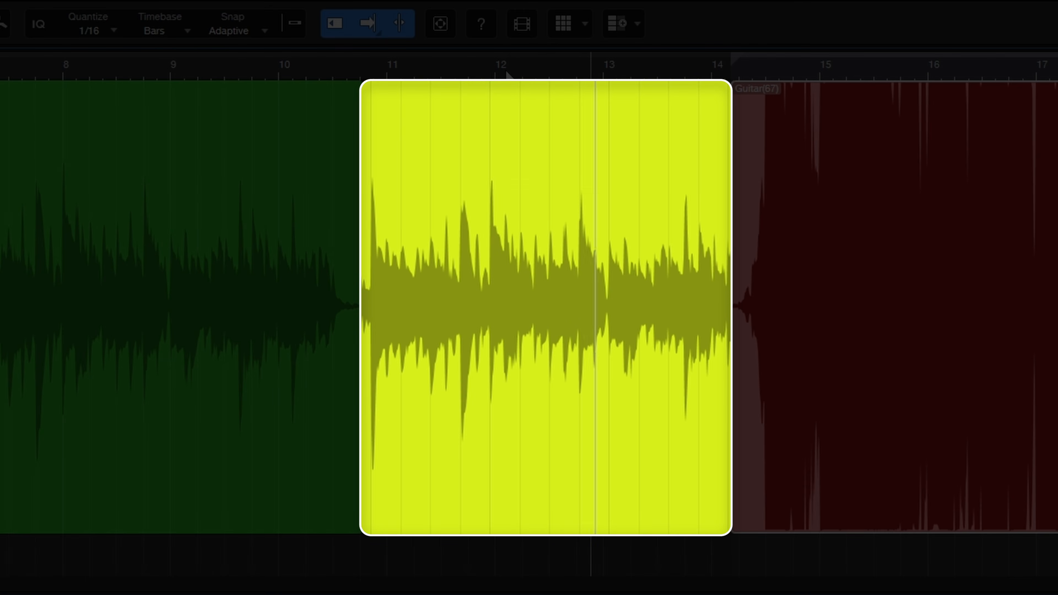
{"action": "key", "text": "space"}
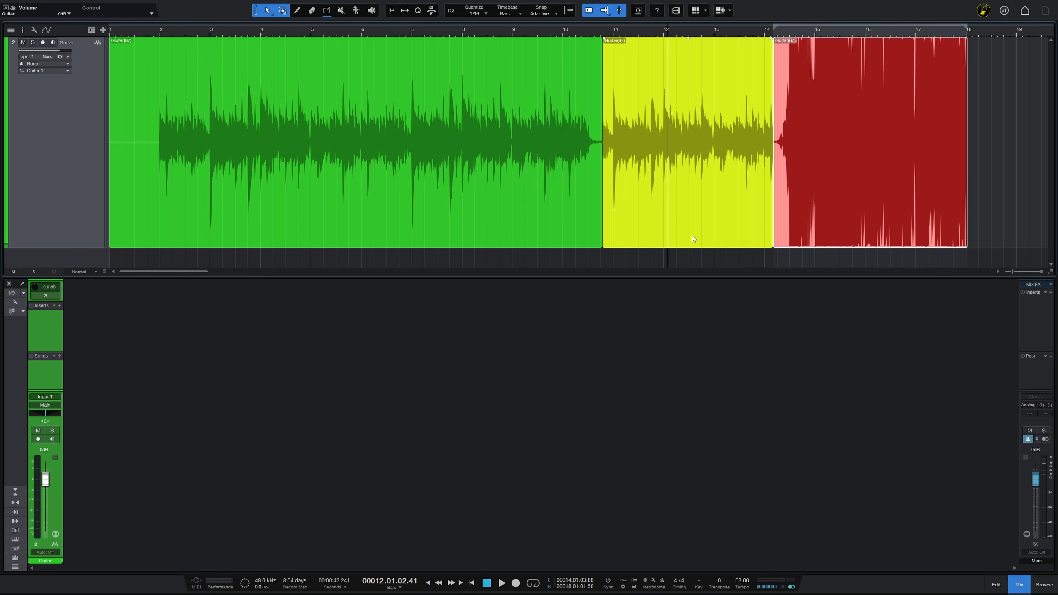
Lower the clipped red event's clip gain so its waveform is close in height to the yellow event's
{"action": "left_click", "coordinate": [829, 169]}
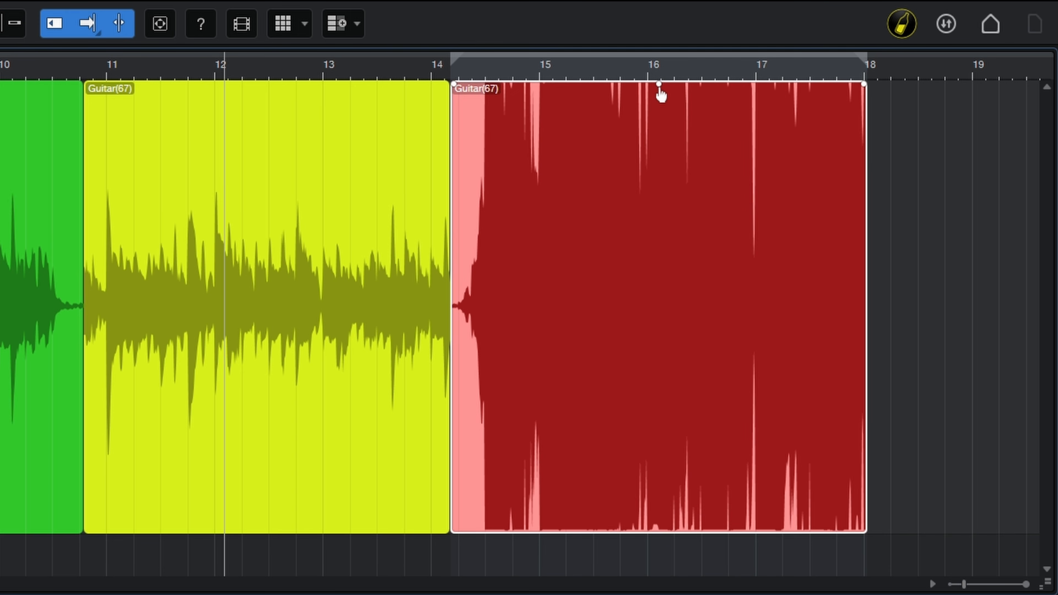
{"action": "left_click_drag", "start_coordinate": [662, 92], "coordinate": [679, 212]}
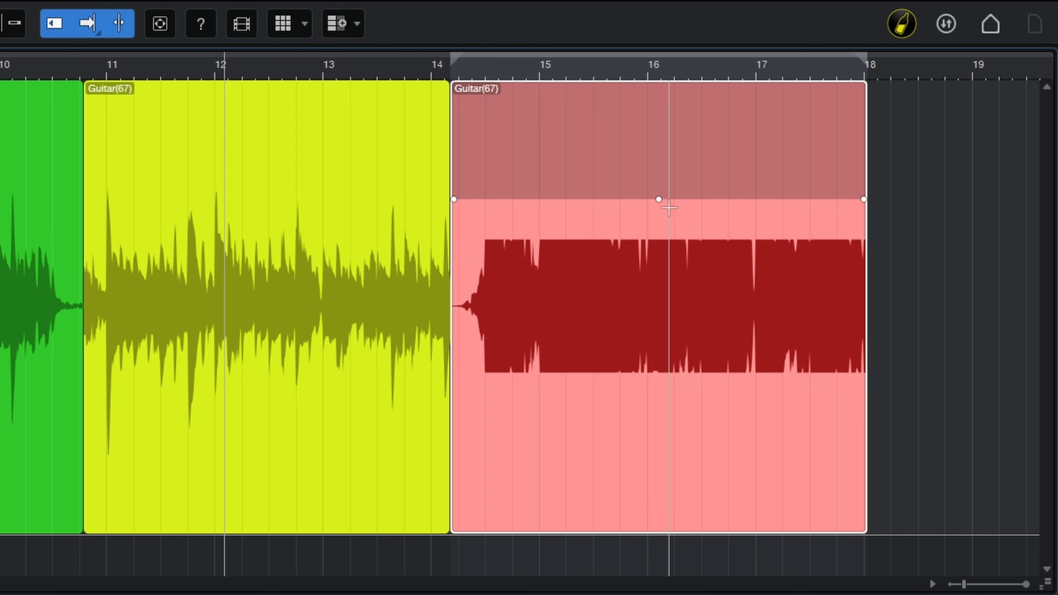
Play back the reduced red event from about bar 15.3 and stop
{"action": "left_click", "coordinate": [572, 65]}
{"action": "key", "text": "space"}
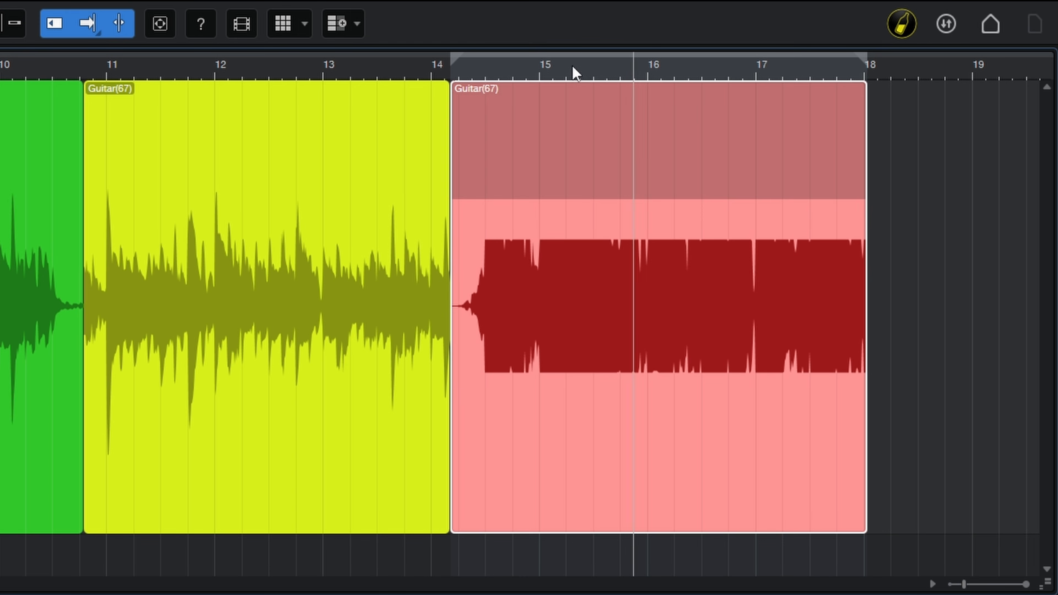
{"action": "key", "text": "space"}
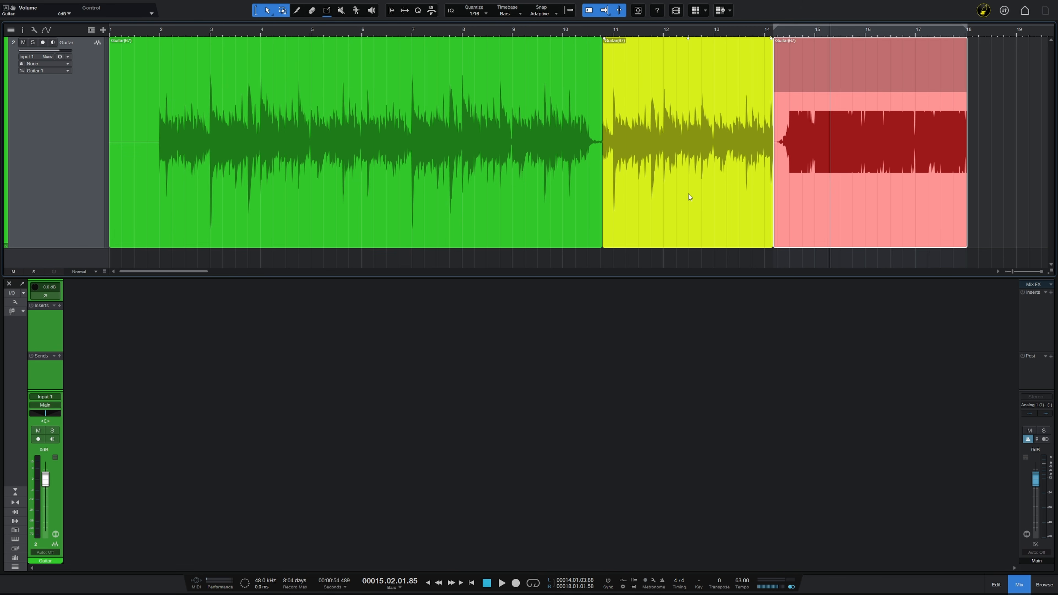
{"action": "left_click", "coordinate": [692, 182]}
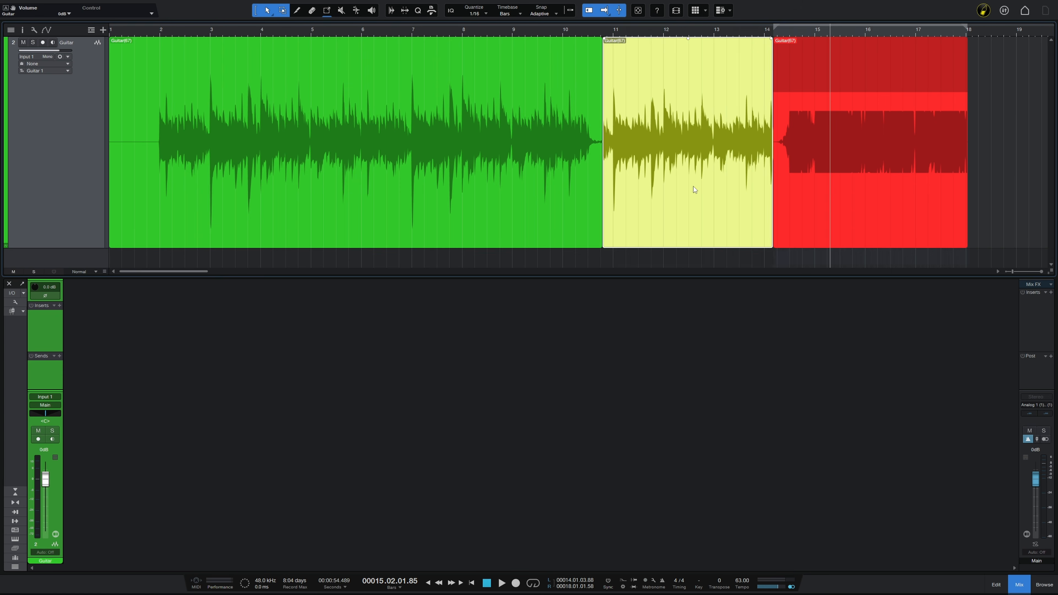
{"action": "left_click", "coordinate": [829, 188]}
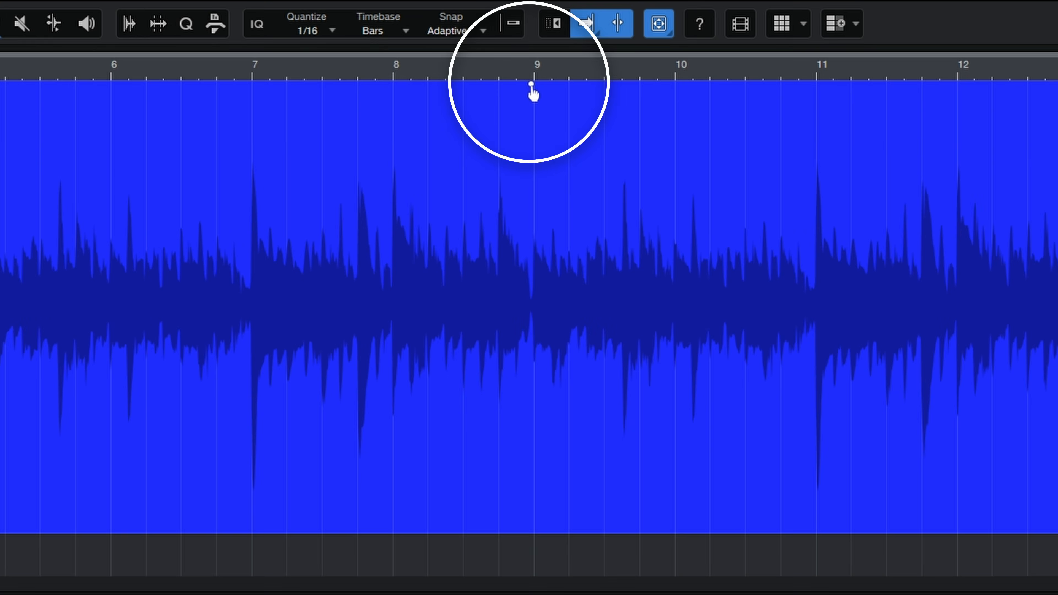
Lower the clip gain of the whole blue guitar event and undo the change
{"action": "mouse_move", "coordinate": [534, 94]}
{"action": "left_mouse_down"}
{"action": "mouse_move", "coordinate": [529, 189]}
{"action": "mouse_move", "coordinate": [531, 168]}
{"action": "left_mouse_up"}
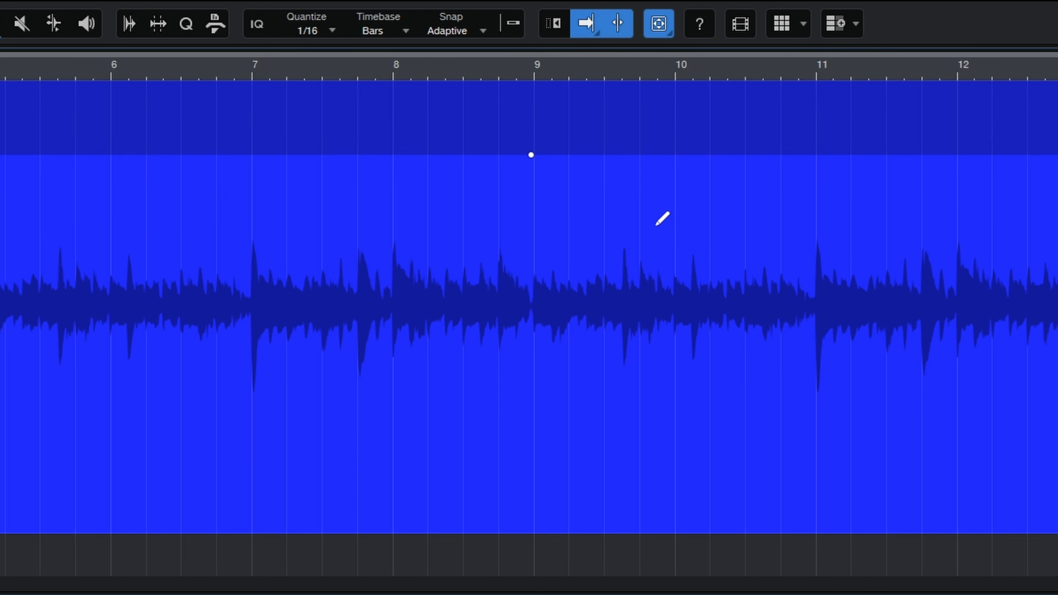
{"action": "key", "text": "ctrl+z"}
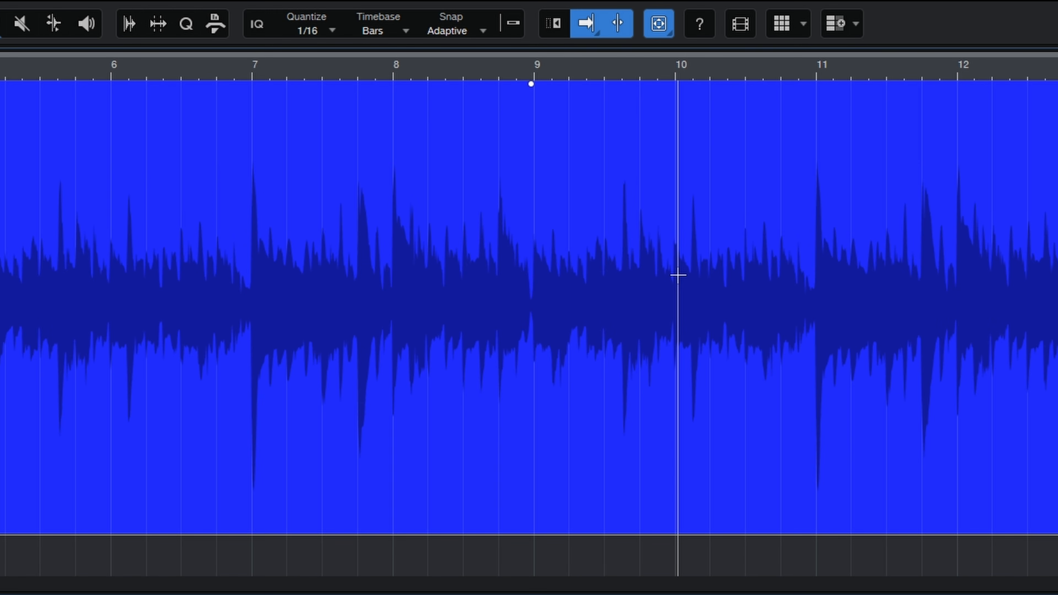
Enable the gain envelope on the Guitar - SOURCE event and shape a boost with points between about bars 8.5 and 9.3
{"action": "right_click", "coordinate": [609, 240]}
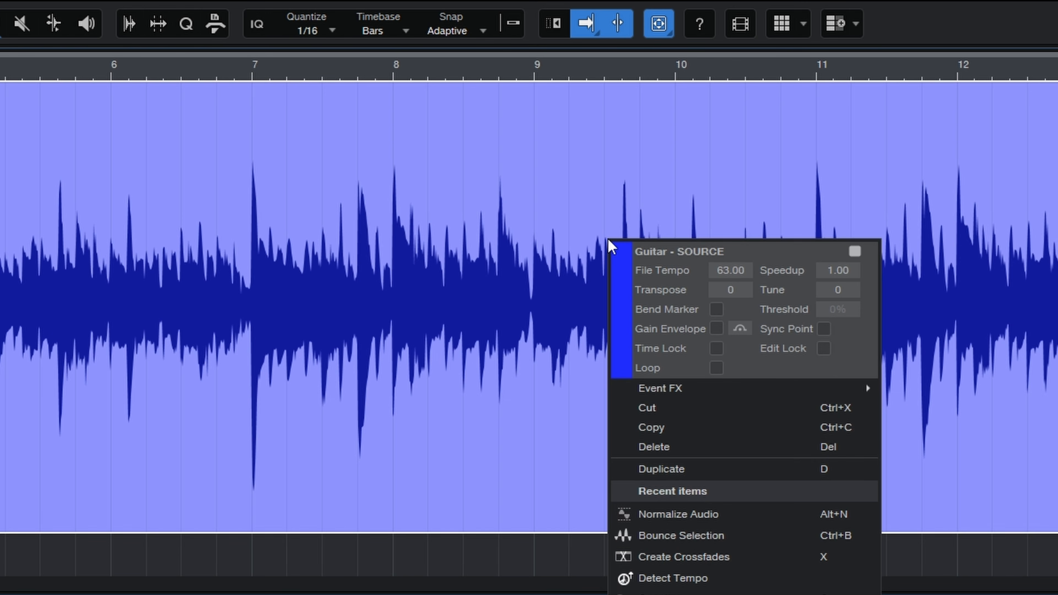
{"action": "left_click", "coordinate": [716, 329]}
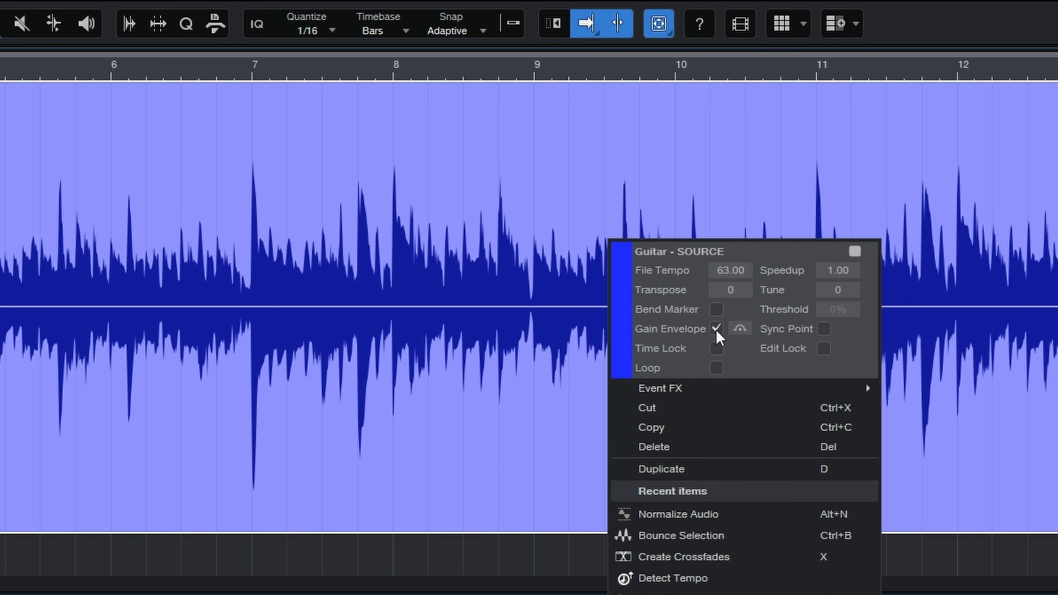
{"action": "key", "text": "Escape"}
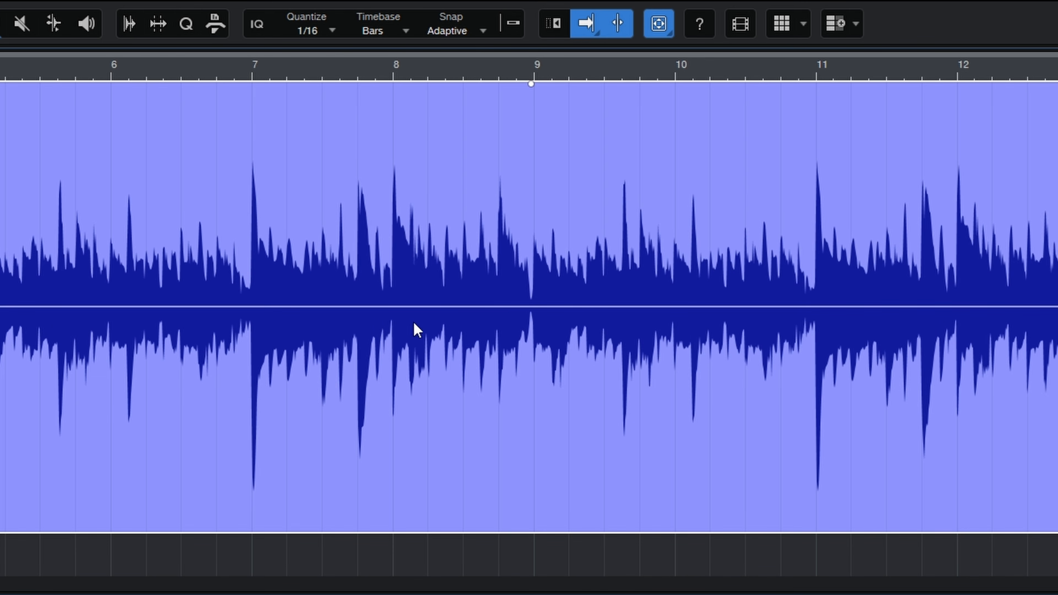
{"action": "left_click", "coordinate": [469, 306]}
{"action": "mouse_move", "coordinate": [491, 308]}
{"action": "left_mouse_down"}
{"action": "mouse_move", "coordinate": [487, 278]}
{"action": "mouse_move", "coordinate": [574, 294]}
{"action": "mouse_move", "coordinate": [571, 307]}
{"action": "left_mouse_up"}
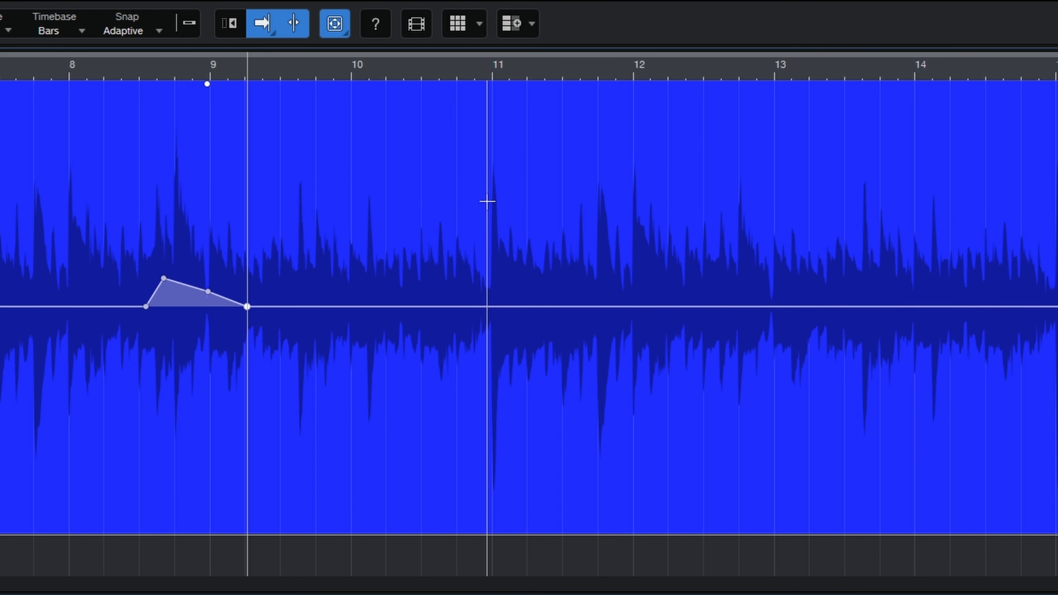
Select the range from about bar 11 to 13 in the guitar event and lower its gain
{"action": "left_click_drag", "start_coordinate": [487, 202], "coordinate": [773, 207]}
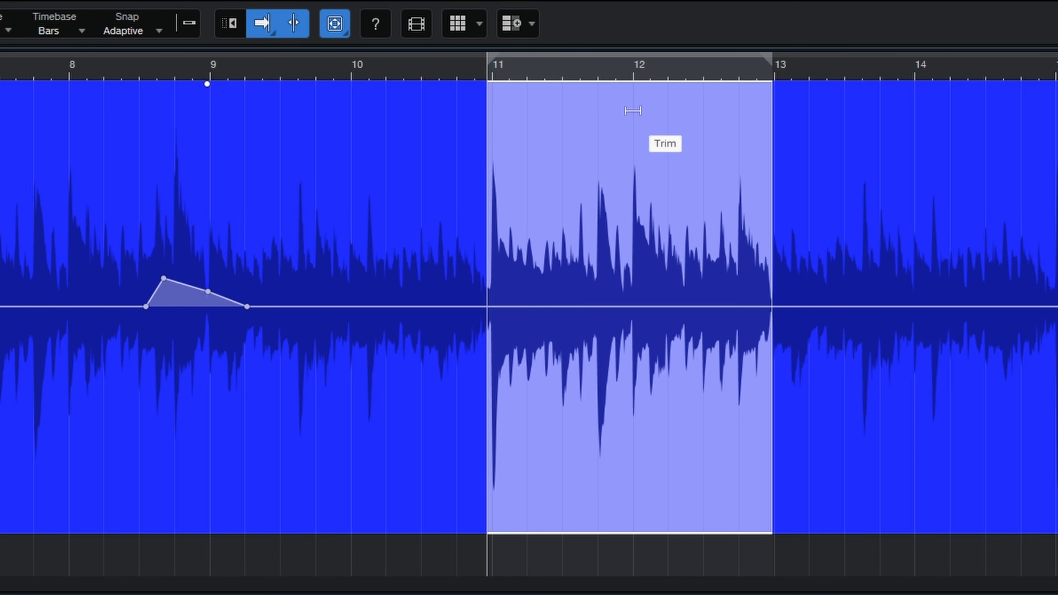
{"action": "left_click_drag", "start_coordinate": [632, 110], "coordinate": [629, 166]}
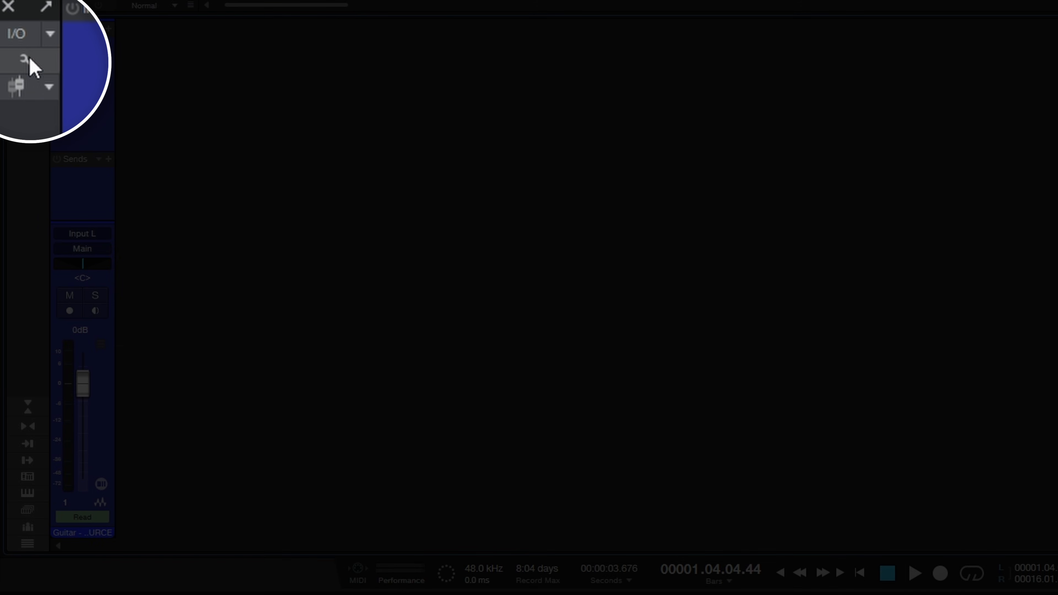
Enable the display of Input controls on the console's channel strips
{"action": "left_click", "coordinate": [29, 61]}
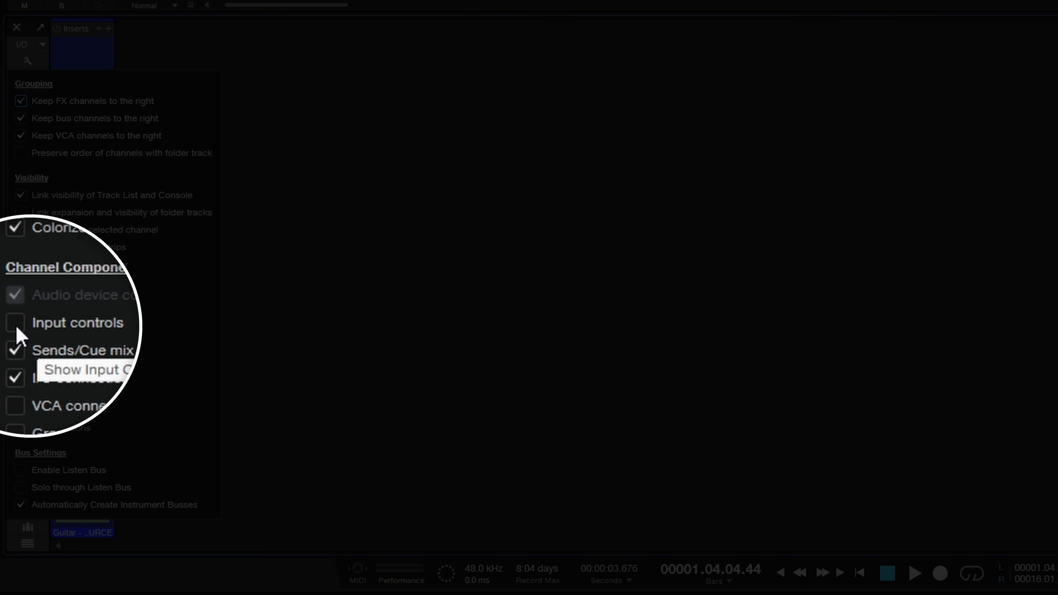
{"action": "left_click", "coordinate": [21, 324]}
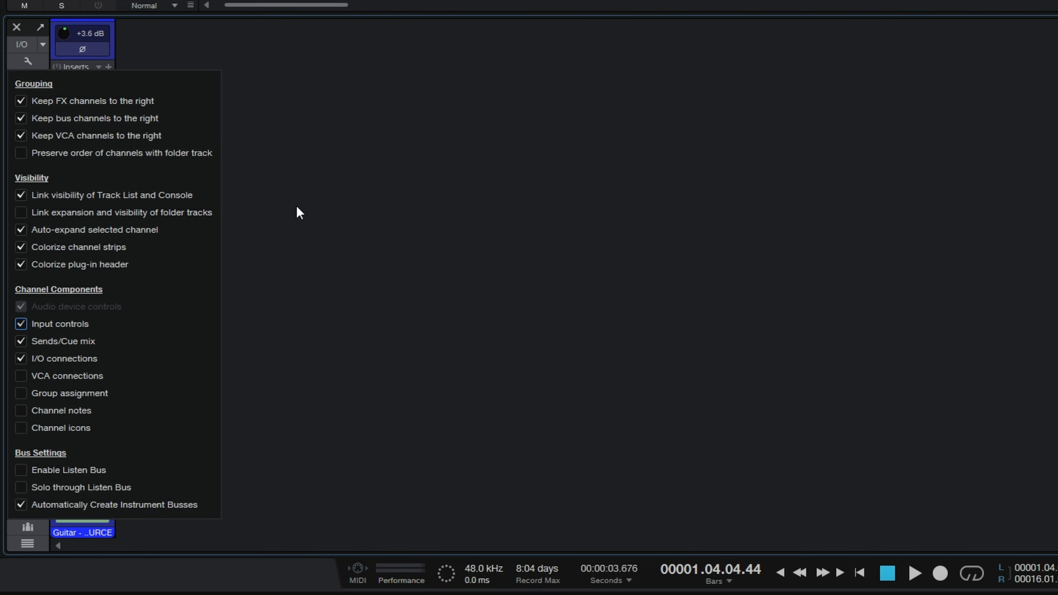
{"action": "left_click", "coordinate": [317, 208]}
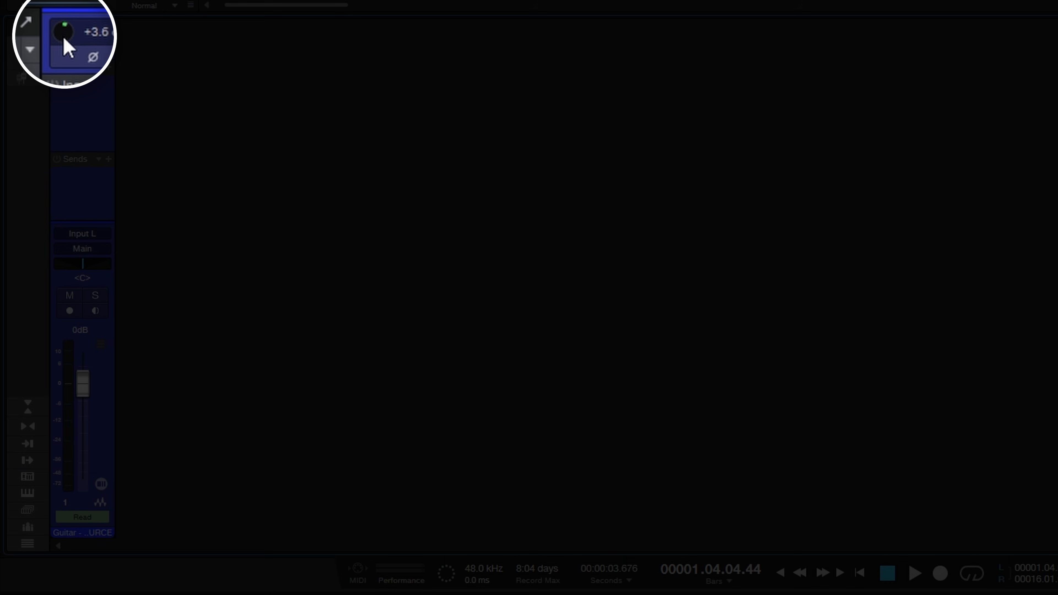
Adjust the Guitar - SOURCE channel's input gain down and back up, ending at +1.5 dB
{"action": "left_click_drag", "start_coordinate": [64, 33], "coordinate": [61, 73]}
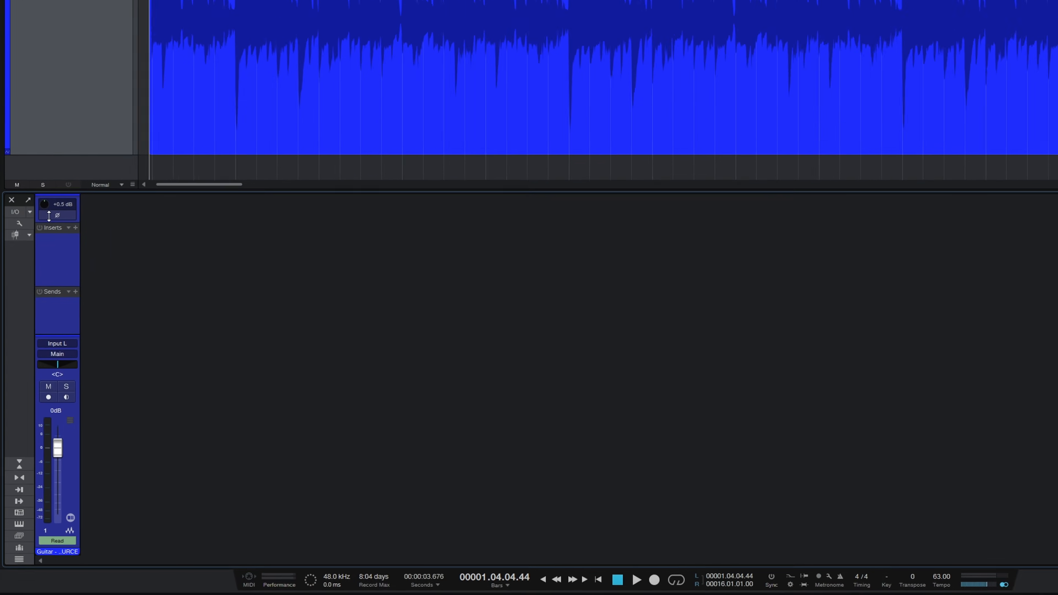
{"action": "mouse_move", "coordinate": [49, 215]}
{"action": "left_mouse_down"}
{"action": "mouse_move", "coordinate": [45, 205]}
{"action": "mouse_move", "coordinate": [47, 220]}
{"action": "left_mouse_up"}
{"action": "left_click_drag", "start_coordinate": [36, 301], "coordinate": [37, 292]}
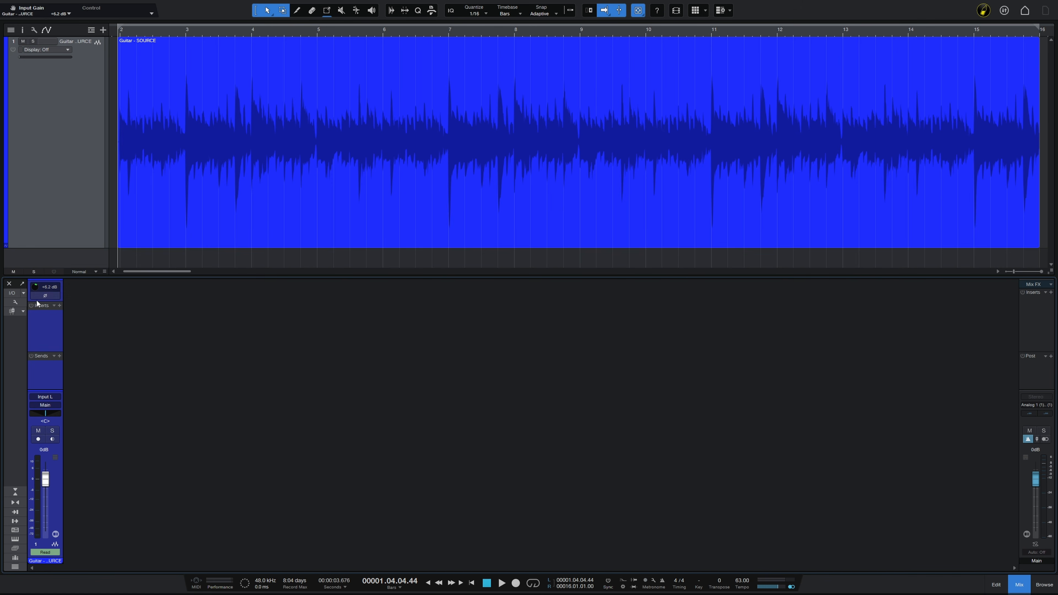
{"action": "mouse_move", "coordinate": [35, 287]}
{"action": "left_mouse_down"}
{"action": "mouse_move", "coordinate": [34, 309]}
{"action": "mouse_move", "coordinate": [35, 288]}
{"action": "left_mouse_up"}
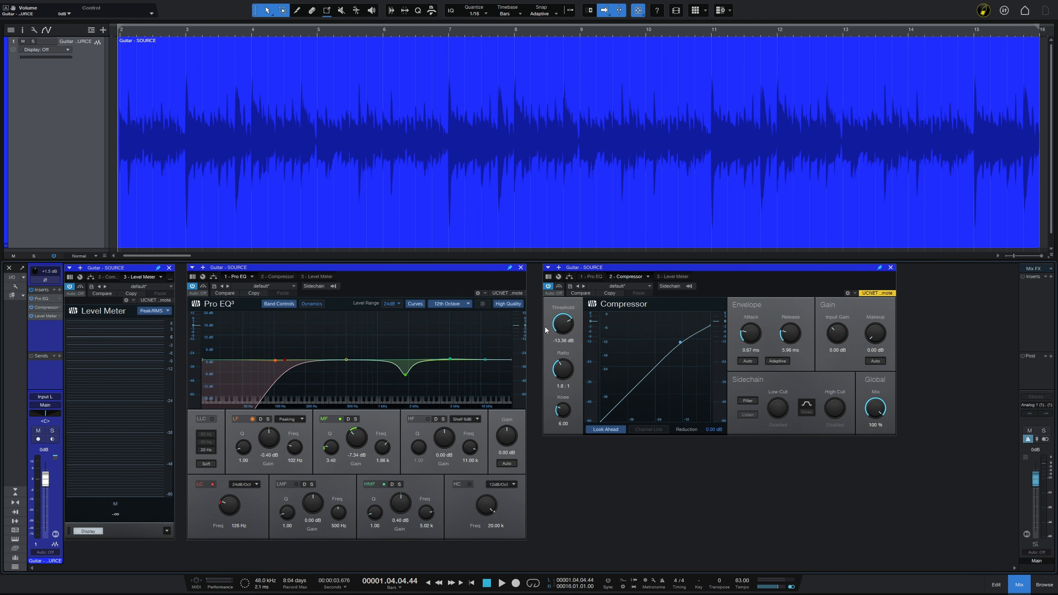
Bypass the Compressor and Pro EQ³ on the guitar channel and play a passage to read its unprocessed level on the Level Meter
{"action": "left_click", "coordinate": [549, 287]}
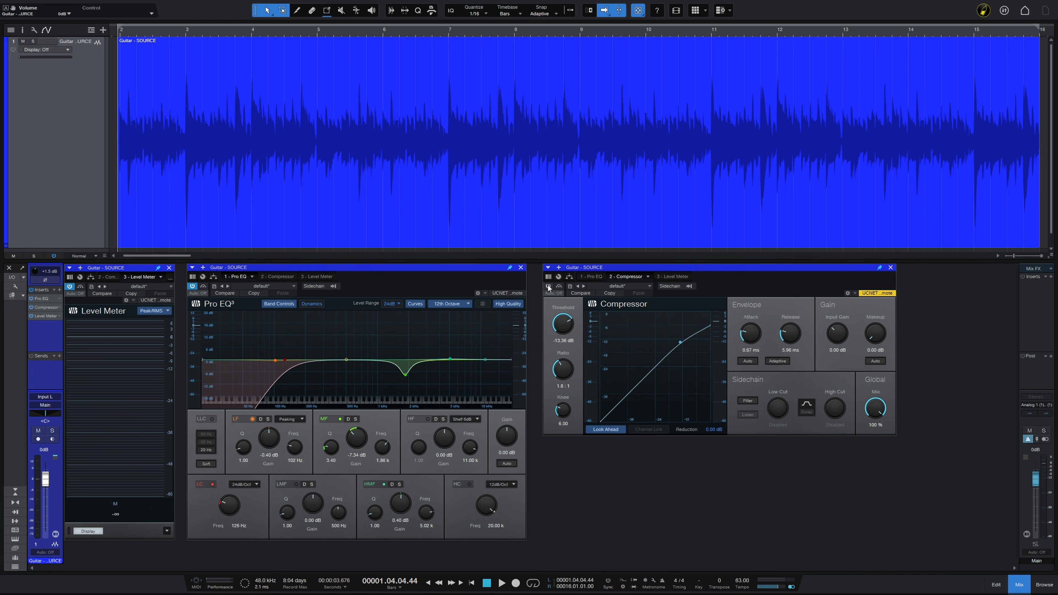
{"action": "left_click", "coordinate": [192, 287]}
{"action": "left_click", "coordinate": [192, 288]}
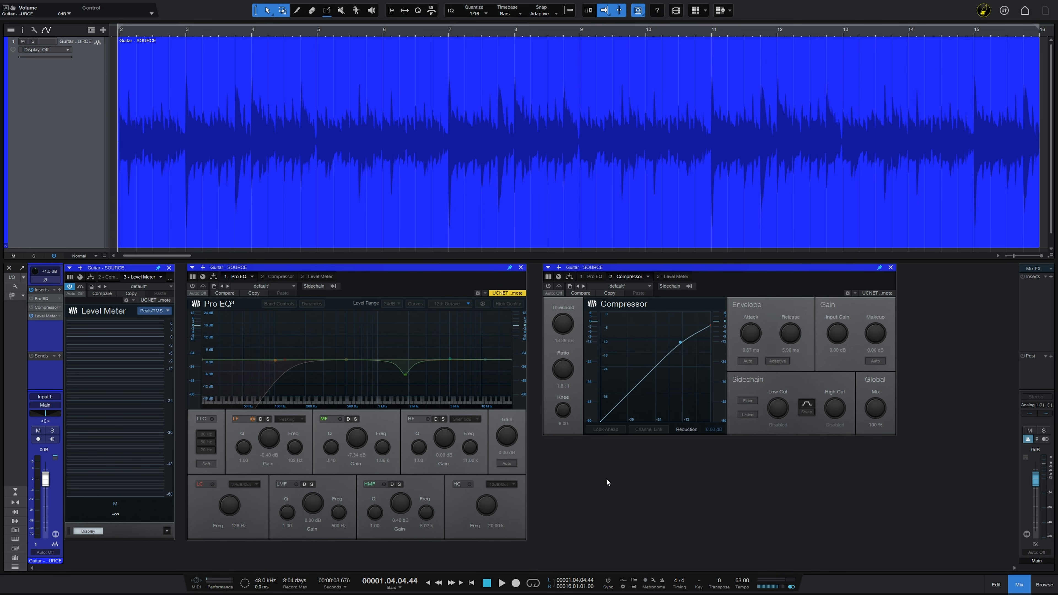
{"action": "key", "text": "space"}
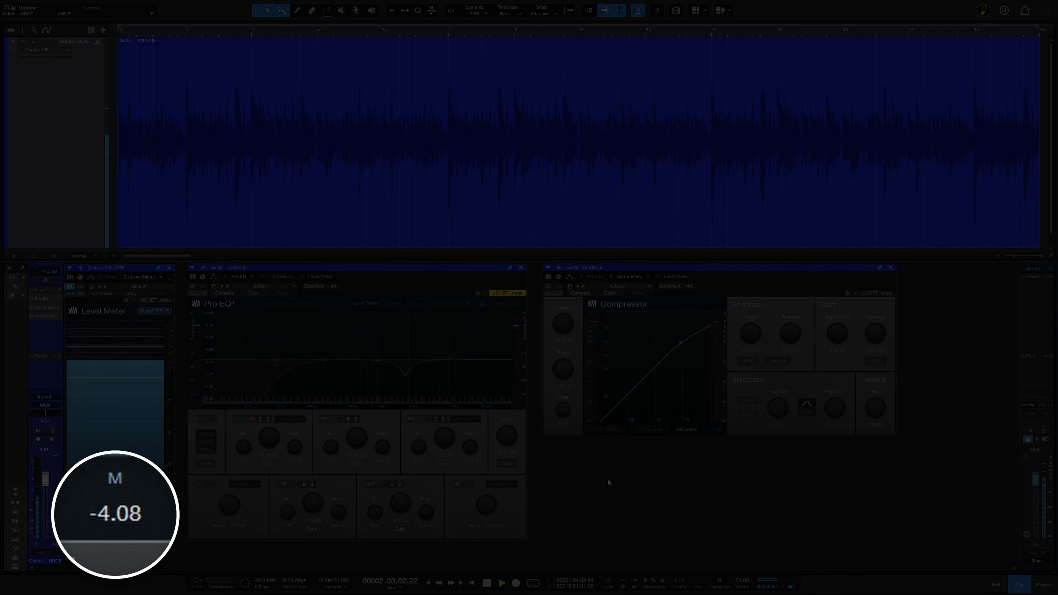
{"action": "key", "text": "space"}
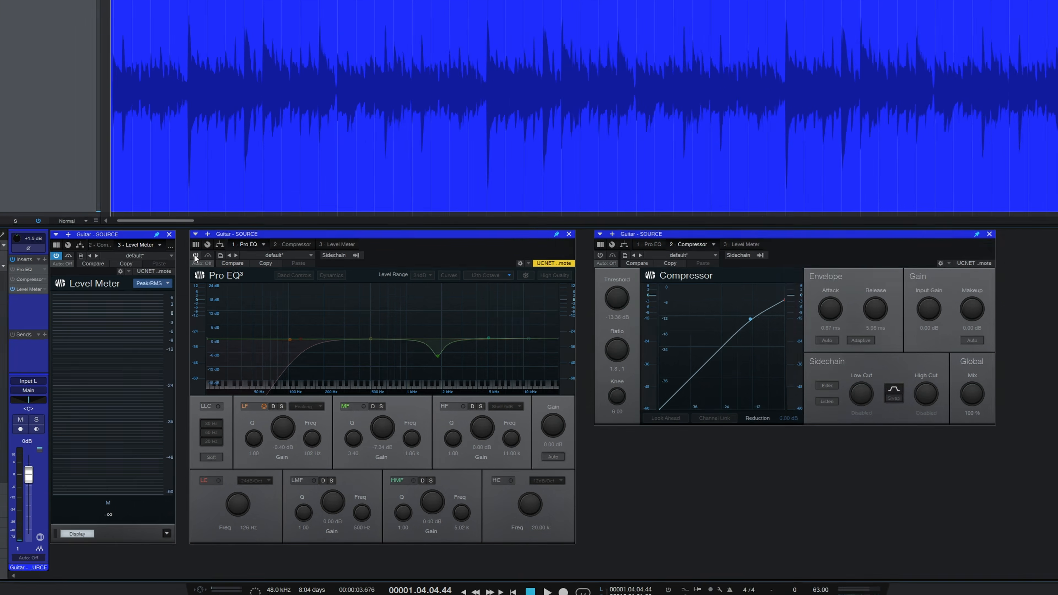
Reactivate only the Pro EQ³ and play the guitar to check its level on the Level Meter
{"action": "left_click", "coordinate": [192, 286]}
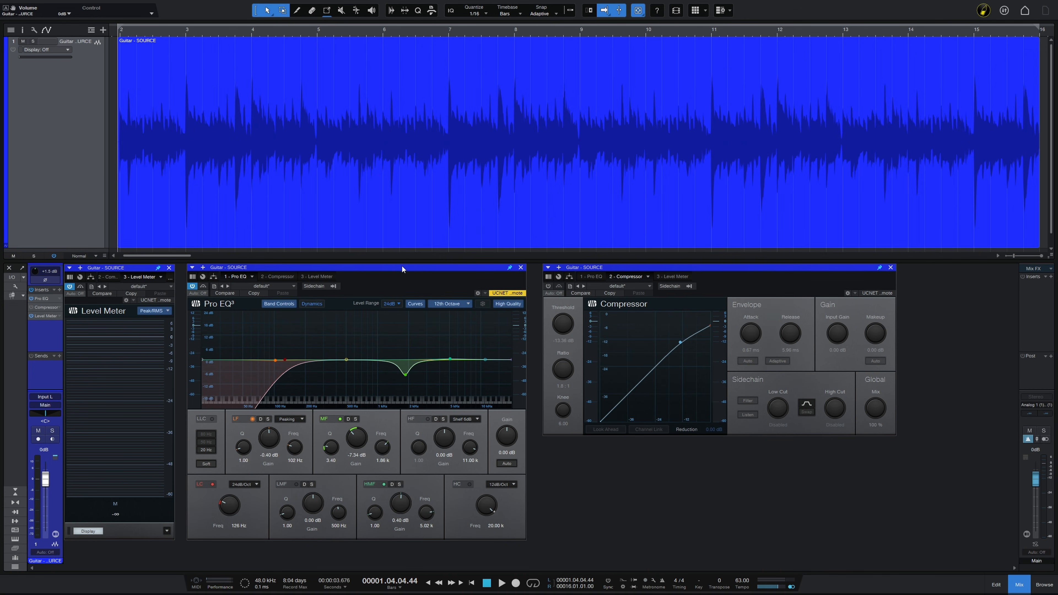
{"action": "key", "text": "space"}
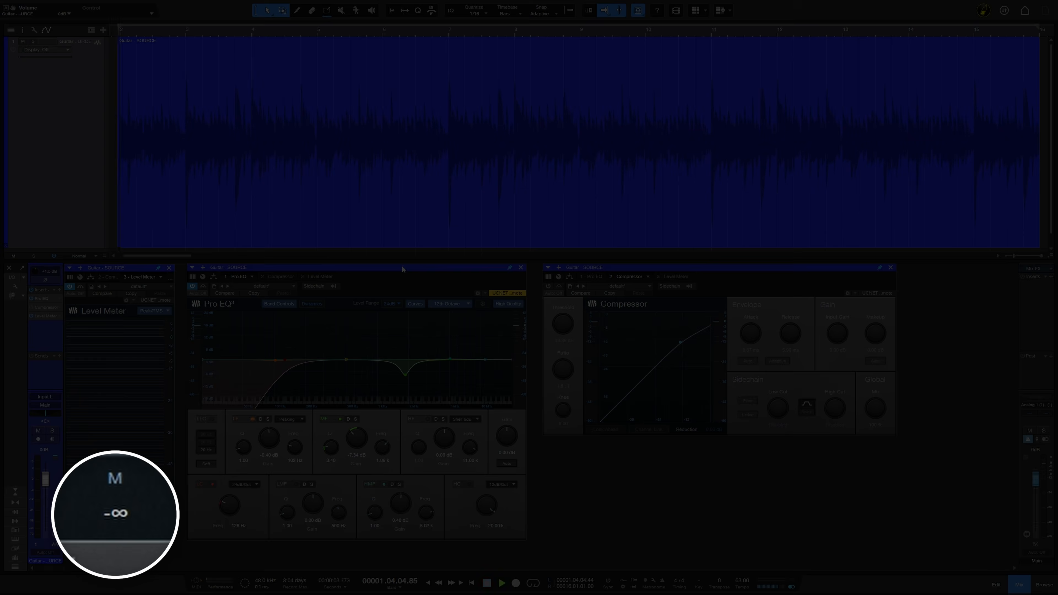
{"action": "key", "text": "space"}
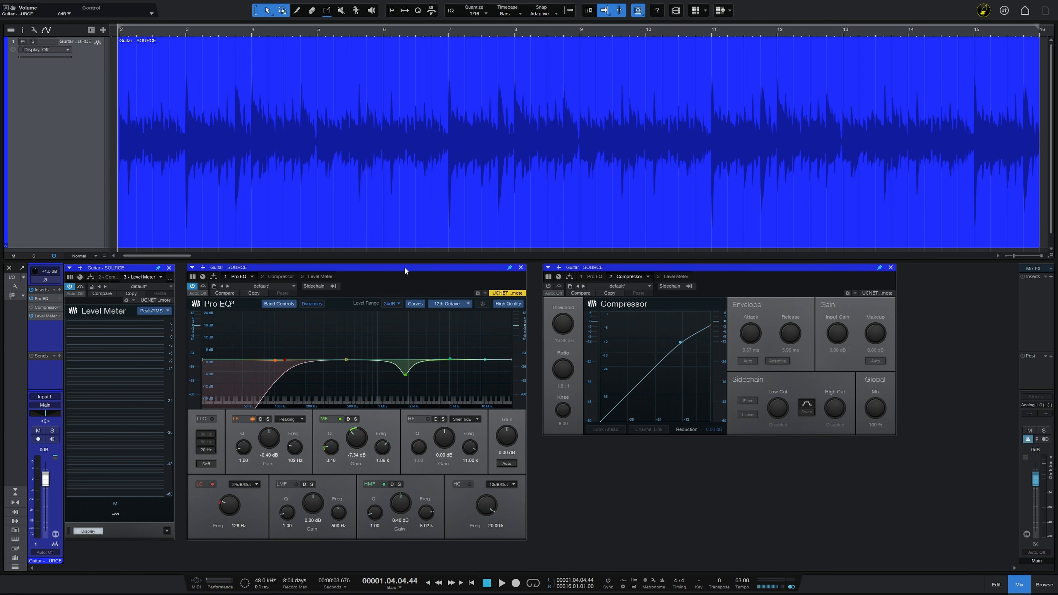
Bypass the Pro EQ³, reactivate the Compressor, and play the guitar to check its level with compression only
{"action": "left_click", "coordinate": [192, 286]}
{"action": "left_click", "coordinate": [548, 287]}
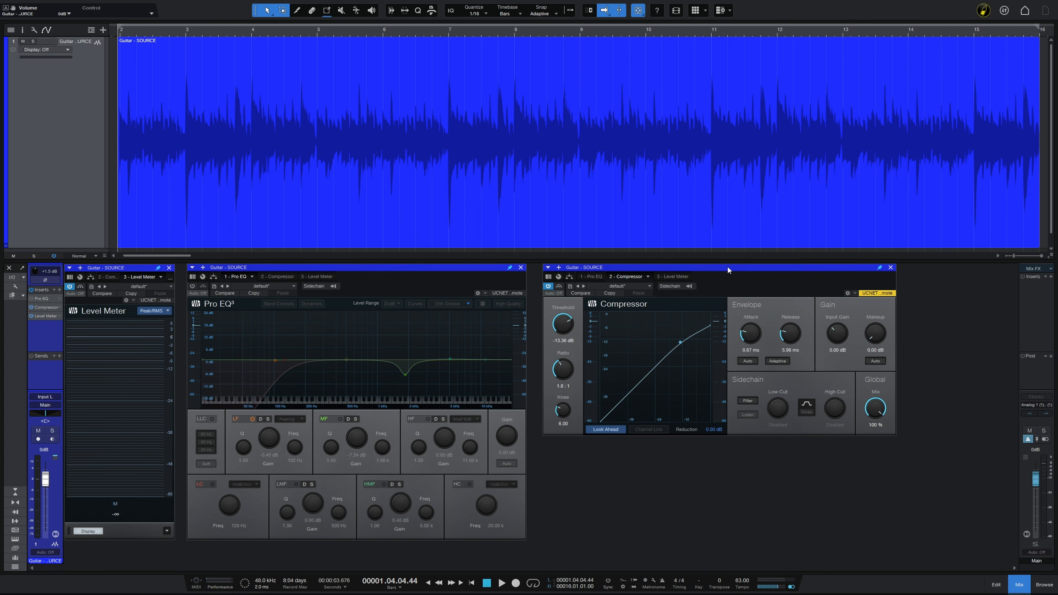
{"action": "key", "text": "space"}
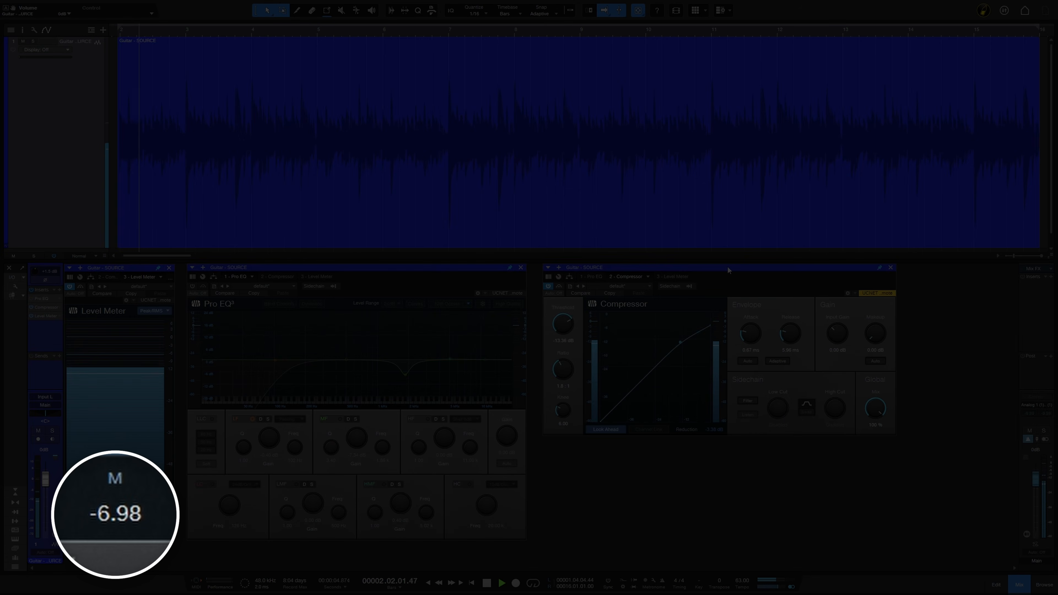
{"action": "key", "text": "space"}
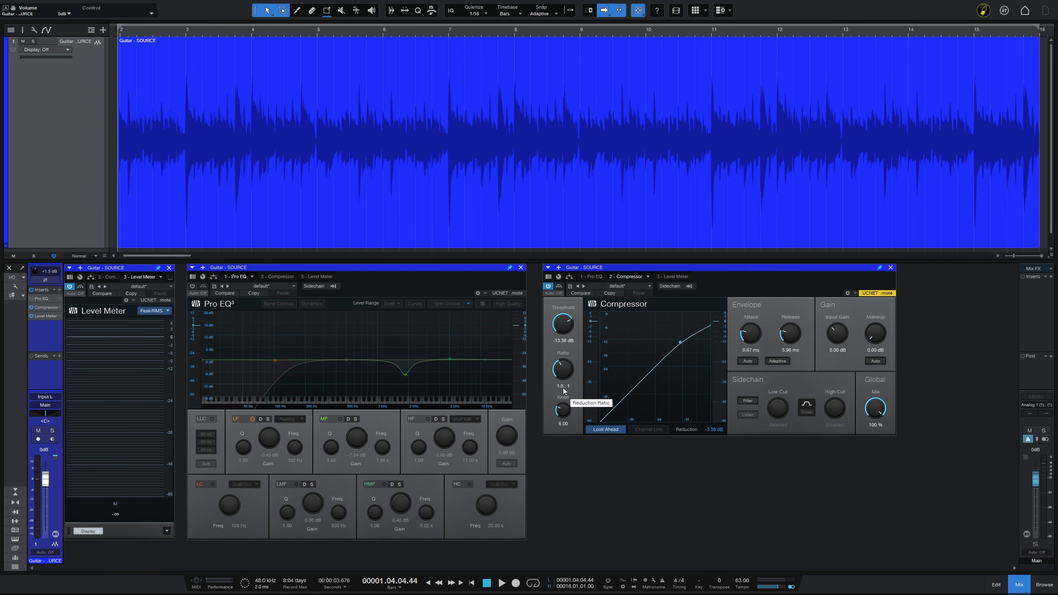
Reactivate the Pro EQ³ alongside the Compressor and play the guitar to check the level with both processors
{"action": "left_click", "coordinate": [194, 287]}
{"action": "left_click", "coordinate": [192, 287]}
{"action": "key", "text": "space"}
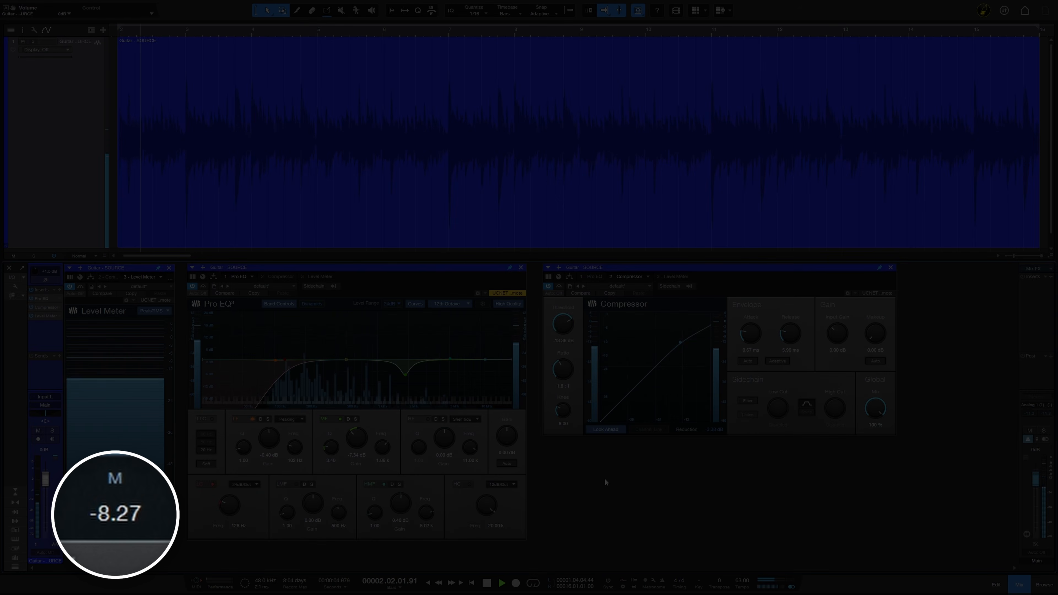
{"action": "key", "text": "space"}
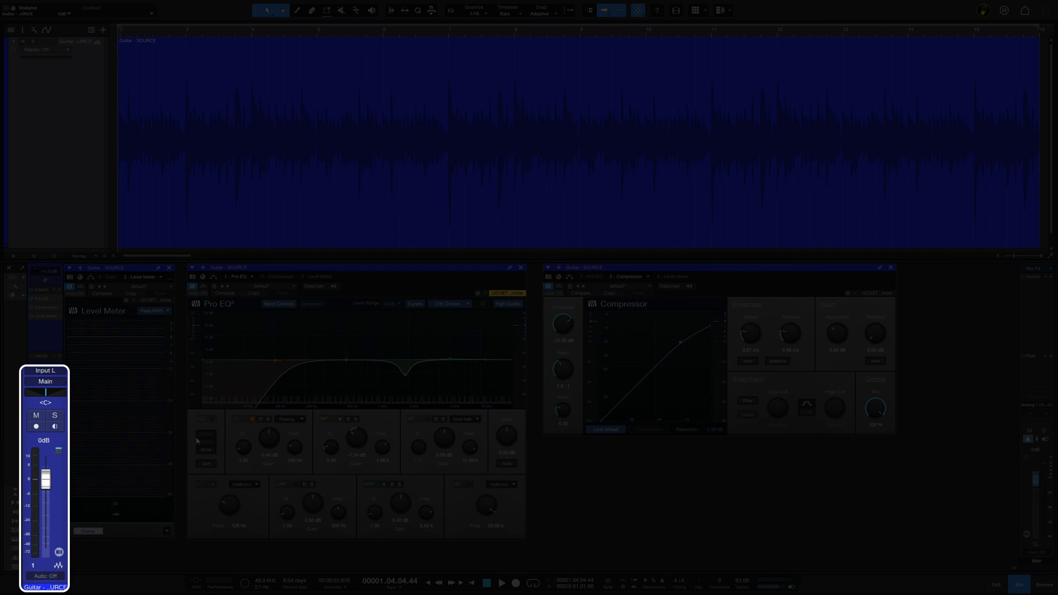
Raise the guitar channel's volume fader to +5.1 dB and bring it back down
{"action": "left_click_drag", "start_coordinate": [47, 477], "coordinate": [46, 471]}
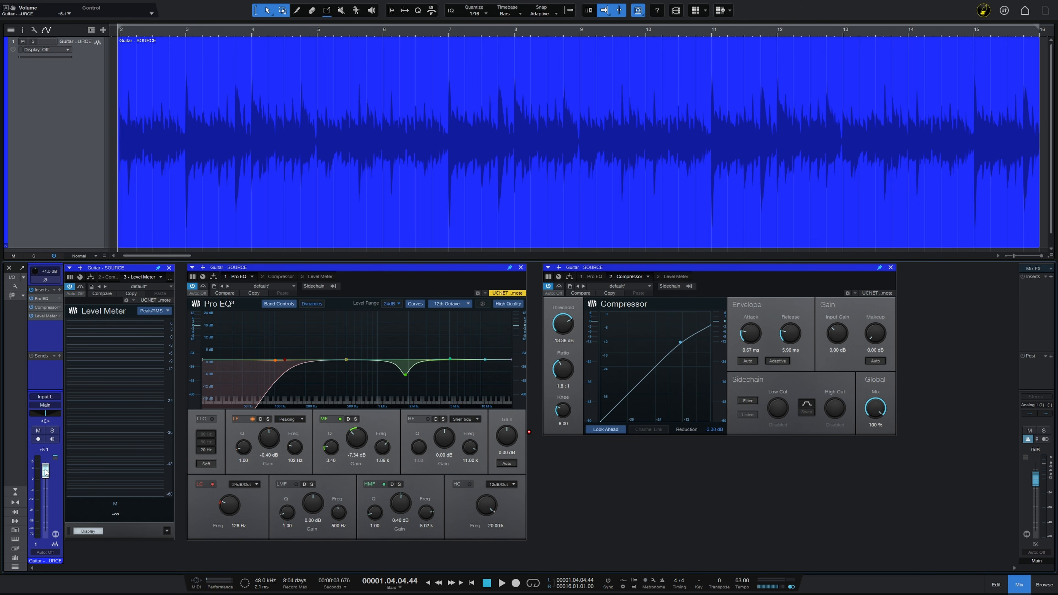
{"action": "left_click_drag", "start_coordinate": [47, 472], "coordinate": [46, 482]}
{"action": "mouse_move", "coordinate": [46, 484]}
{"action": "left_mouse_down"}
{"action": "mouse_move", "coordinate": [46, 511]}
{"action": "mouse_move", "coordinate": [47, 480]}
{"action": "left_mouse_up"}
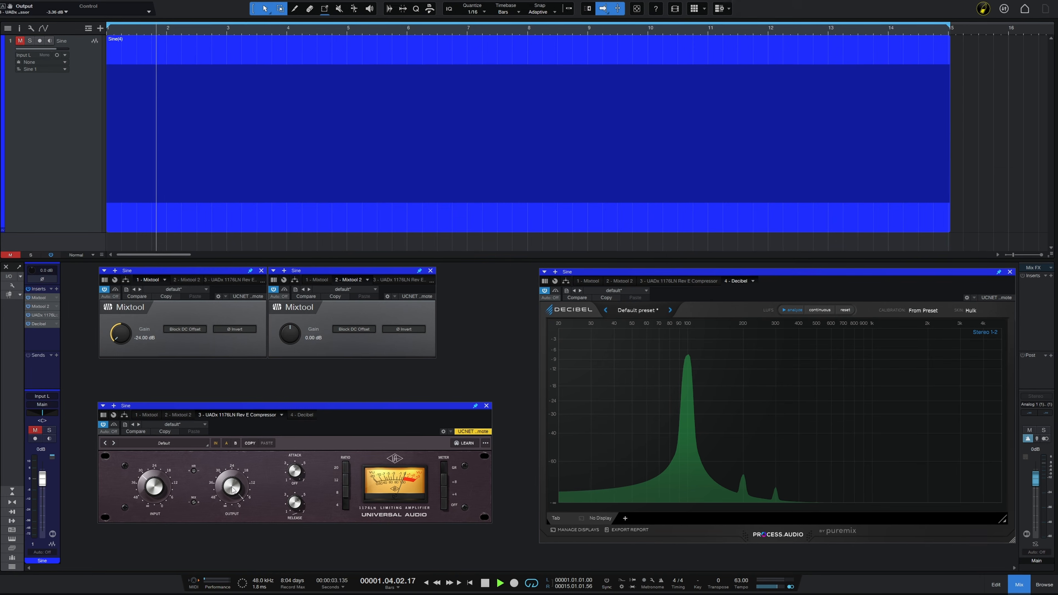
Lower the 1176LN compressor's output and raise the first Mixtool's gain through −18.24 dB up to 24 dB during playback
{"action": "left_click_drag", "start_coordinate": [234, 488], "coordinate": [235, 518]}
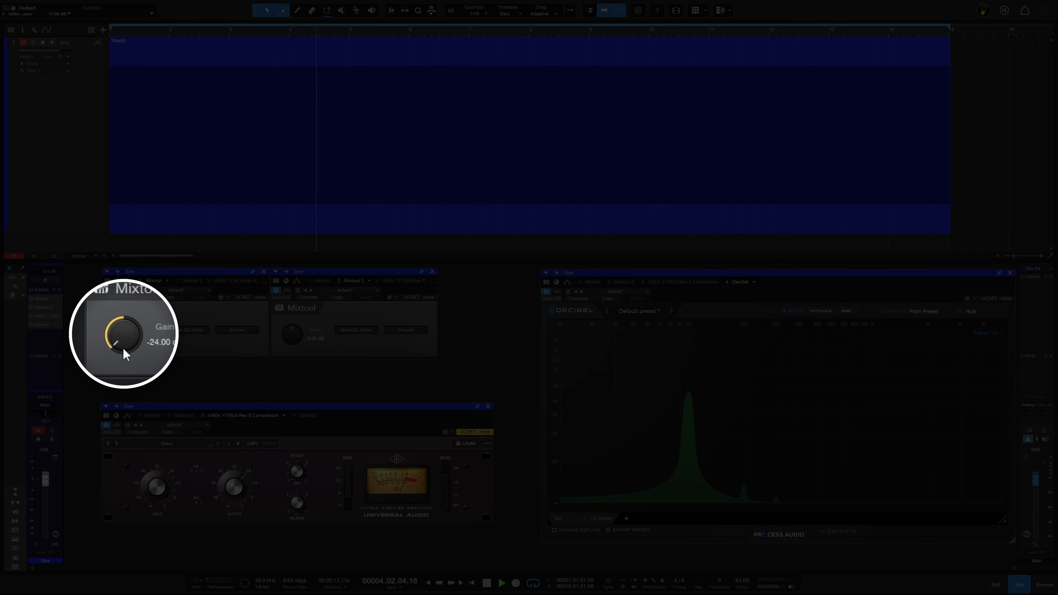
{"action": "left_click_drag", "start_coordinate": [127, 351], "coordinate": [123, 331]}
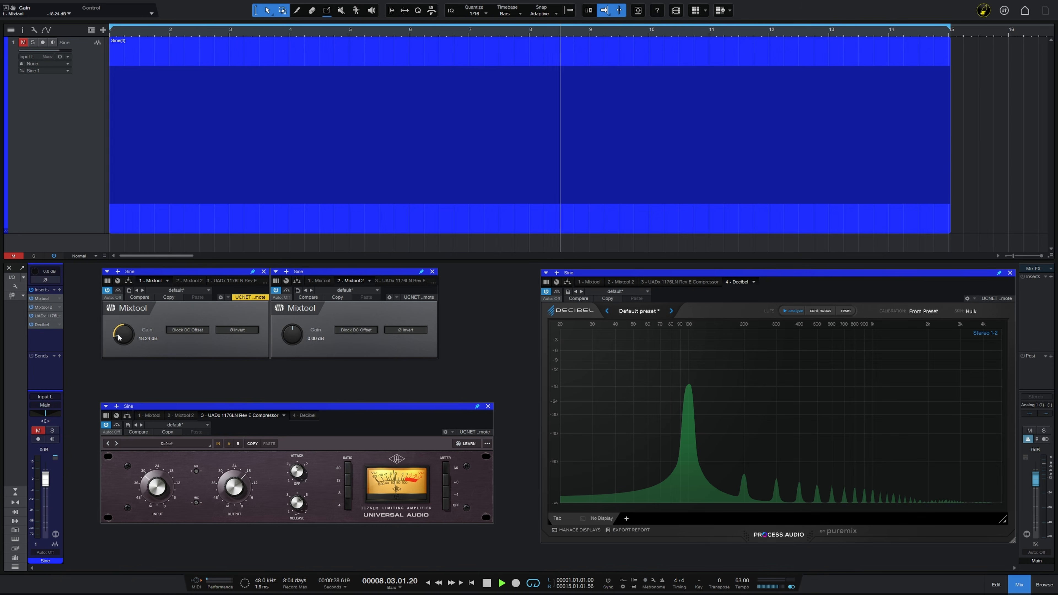
{"action": "left_click_drag", "start_coordinate": [119, 337], "coordinate": [124, 249]}
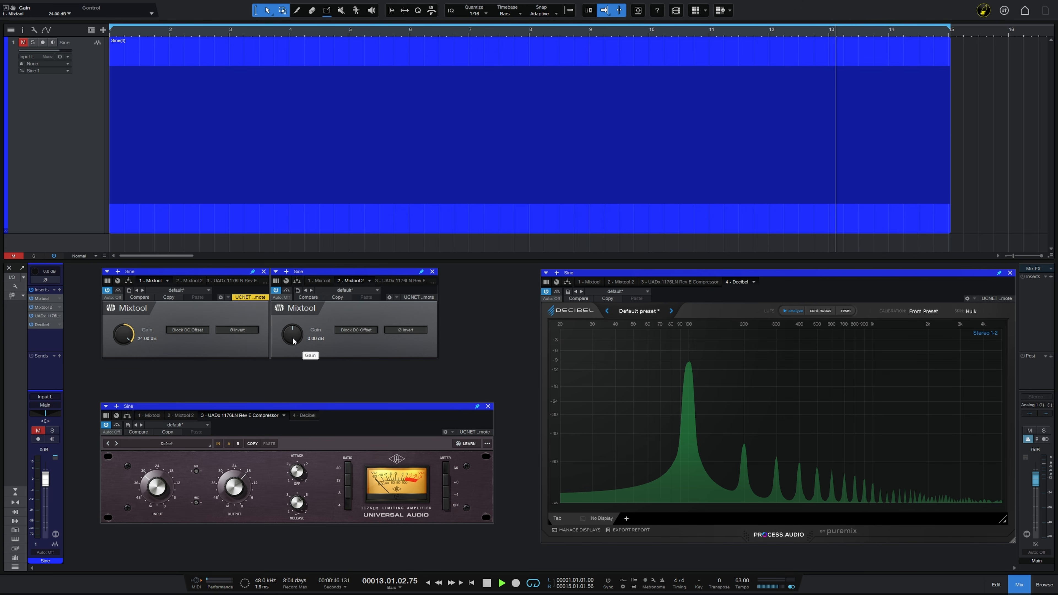
Move the second Mixtool's gain to 9.12 dB and down to −24 dB, and lower the first Mixtool's gain past −10.32 dB
{"action": "left_click_drag", "start_coordinate": [293, 340], "coordinate": [294, 331]}
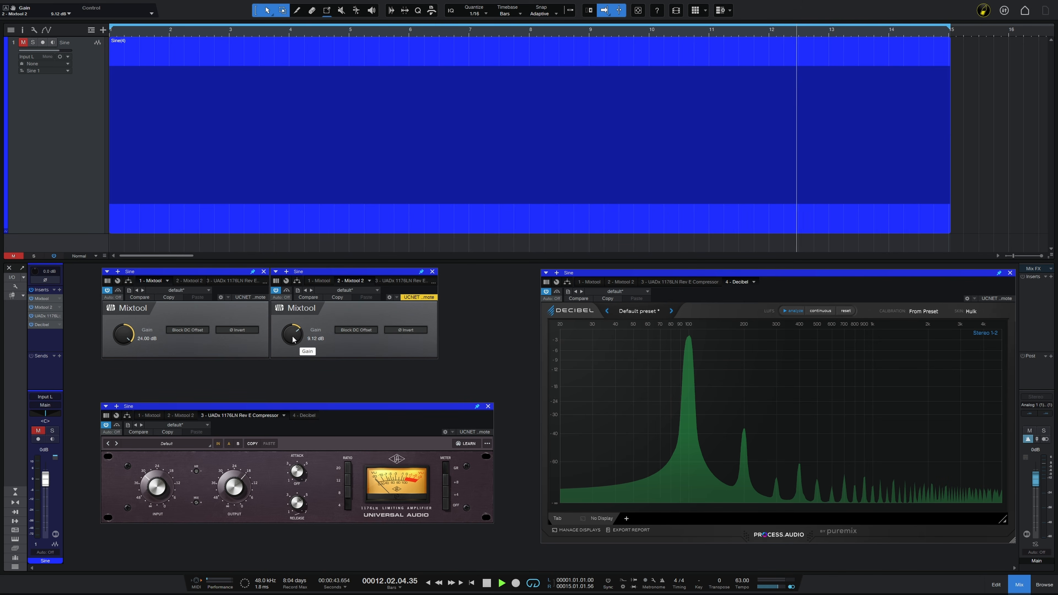
{"action": "left_click_drag", "start_coordinate": [294, 339], "coordinate": [287, 392]}
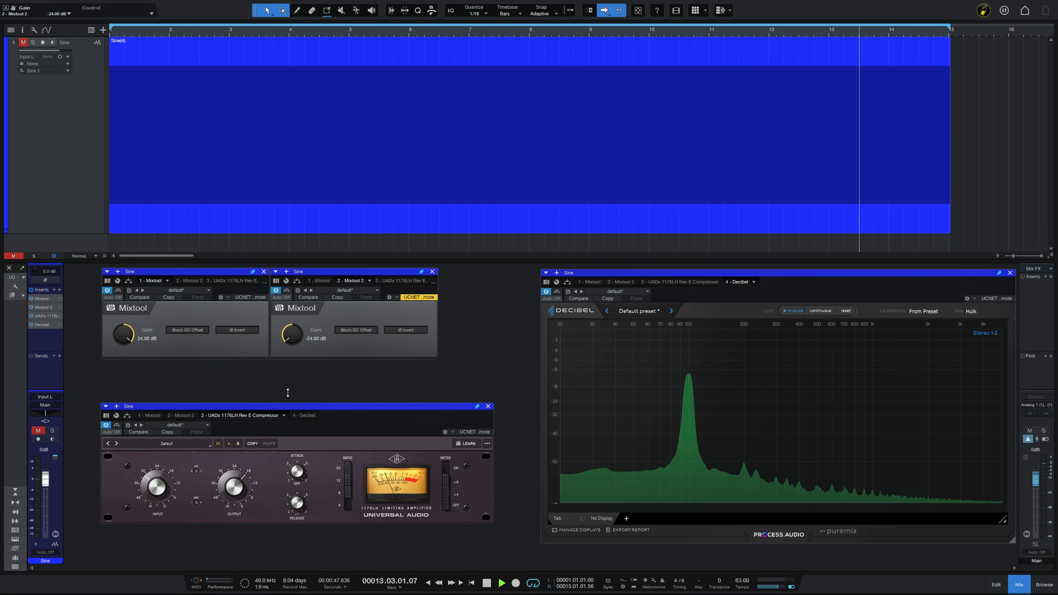
{"action": "left_click_drag", "start_coordinate": [127, 339], "coordinate": [128, 397]}
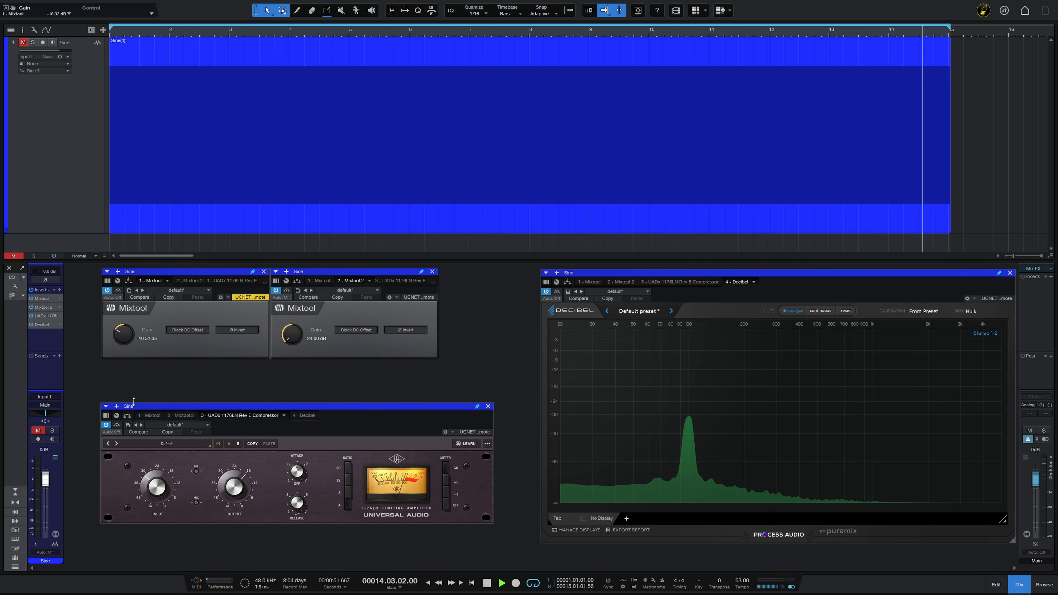
{"action": "left_click_drag", "start_coordinate": [125, 335], "coordinate": [123, 356]}
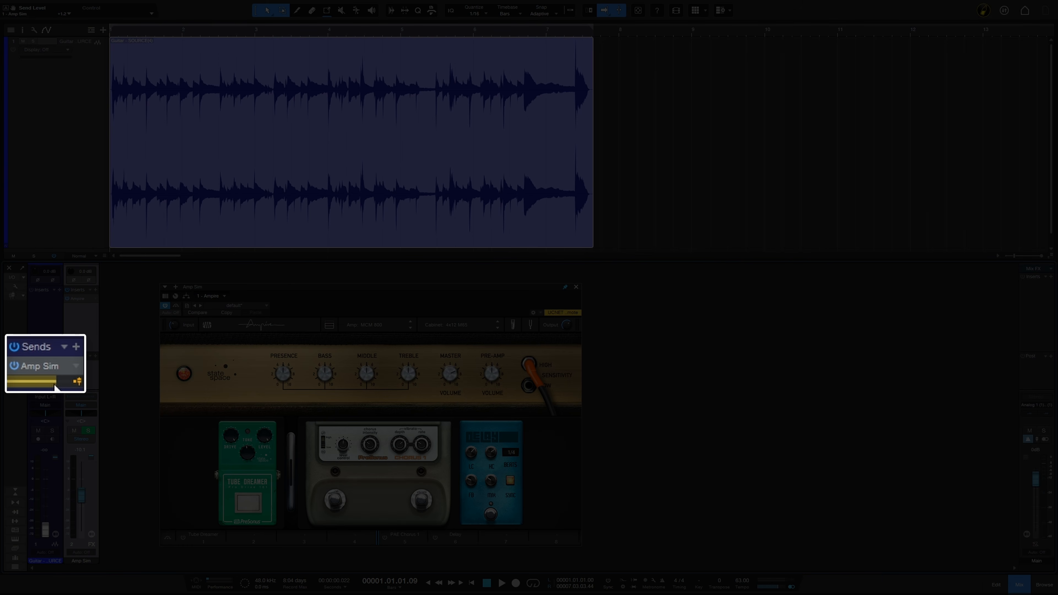
Lower and raise the guitar channel's Amp Sim send level to vary the signal feeding the Ampire plug-in
{"action": "mouse_move", "coordinate": [56, 372]}
{"action": "left_mouse_down"}
{"action": "mouse_move", "coordinate": [36, 373]}
{"action": "mouse_move", "coordinate": [53, 372]}
{"action": "left_mouse_up"}
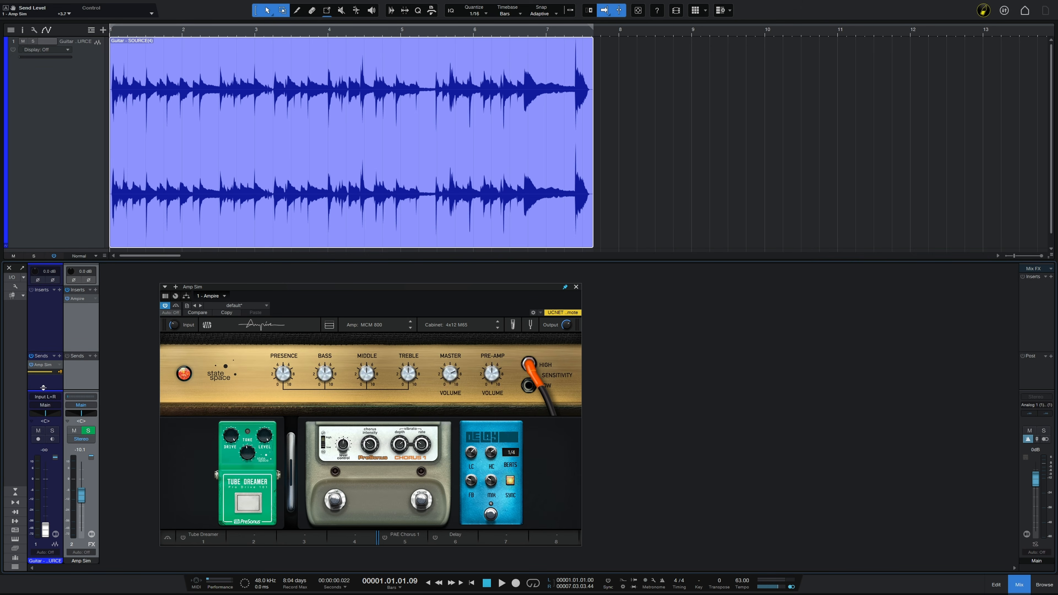
{"action": "left_click", "coordinate": [41, 323]}
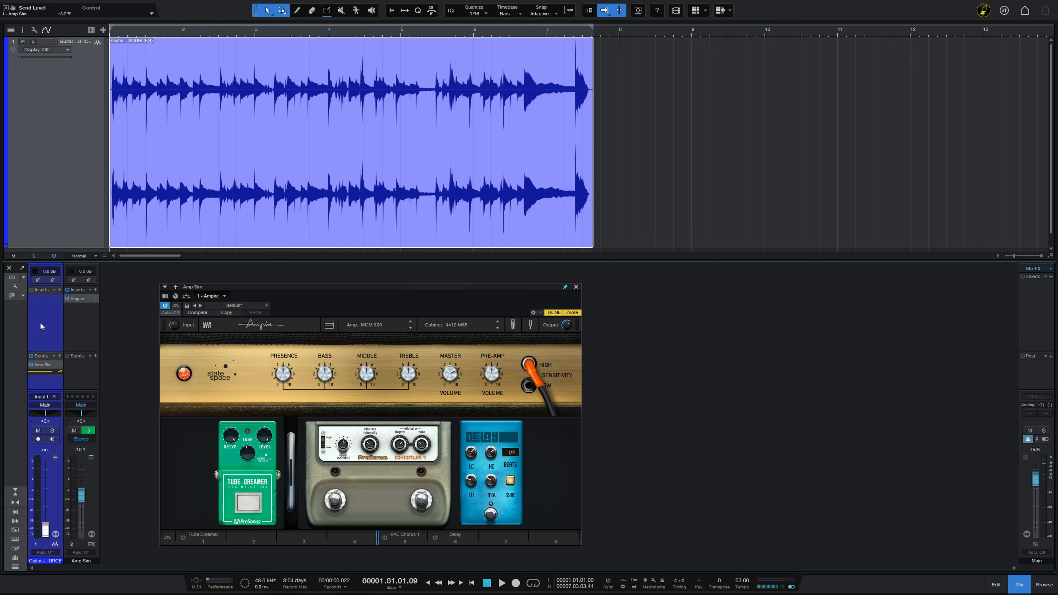
{"action": "left_click", "coordinate": [74, 324]}
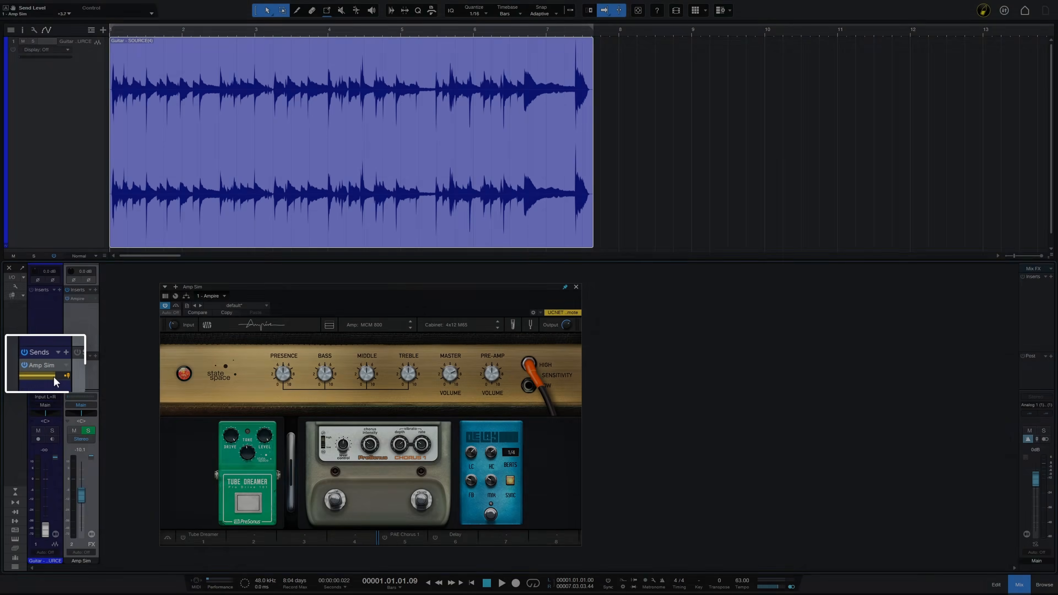
{"action": "left_click_drag", "start_coordinate": [52, 371], "coordinate": [54, 372]}
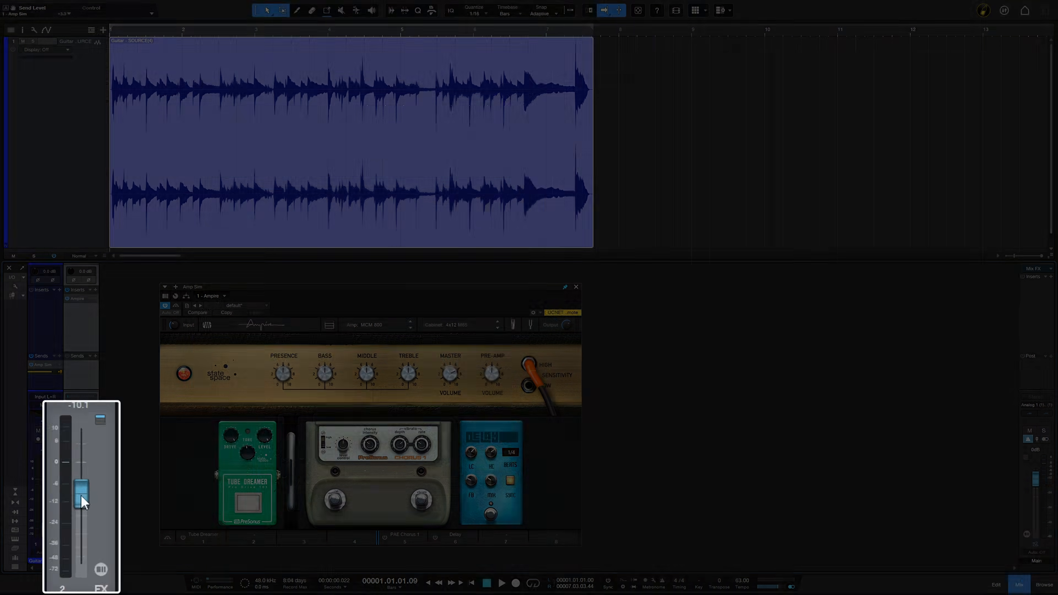
Set the Amp Sim channel's volume fader to −12.2 dB and −11.7 dB, and the guitar's Amp Sim send level to −0.4 dB
{"action": "mouse_move", "coordinate": [87, 499]}
{"action": "left_mouse_down"}
{"action": "mouse_move", "coordinate": [84, 489]}
{"action": "mouse_move", "coordinate": [85, 500]}
{"action": "left_mouse_up"}
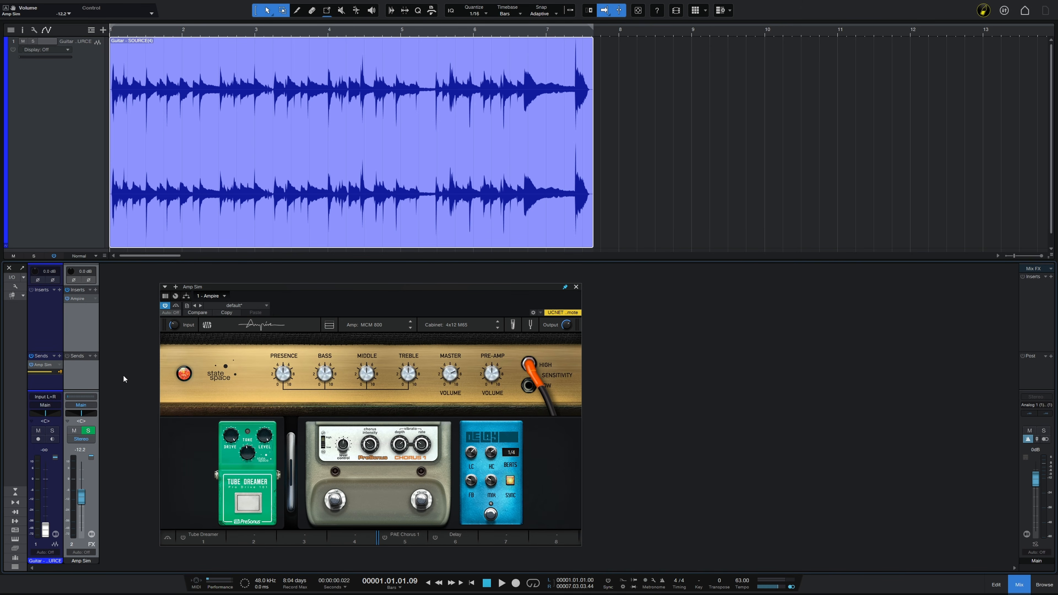
{"action": "mouse_move", "coordinate": [79, 501]}
{"action": "left_mouse_down"}
{"action": "mouse_move", "coordinate": [79, 491]}
{"action": "mouse_move", "coordinate": [79, 501]}
{"action": "left_mouse_up"}
{"action": "mouse_move", "coordinate": [50, 374]}
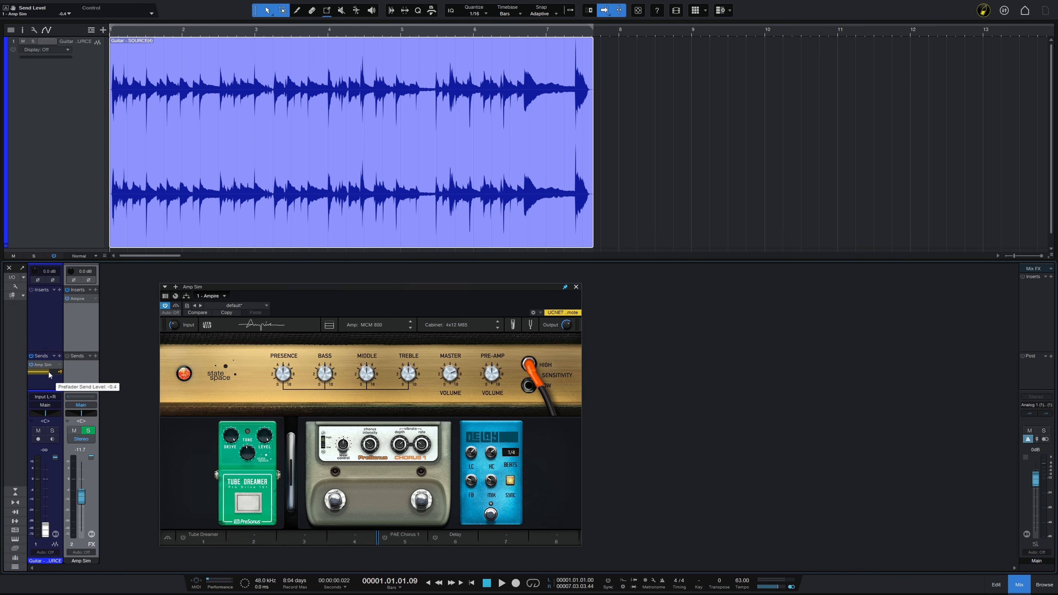
Raise the guitar's Amp Sim send level to +2.5 dB and play the guitar through the Ampire plug-in
{"action": "scroll", "coordinate": [51, 374], "scroll_direction": "up", "scroll_amount": 4}
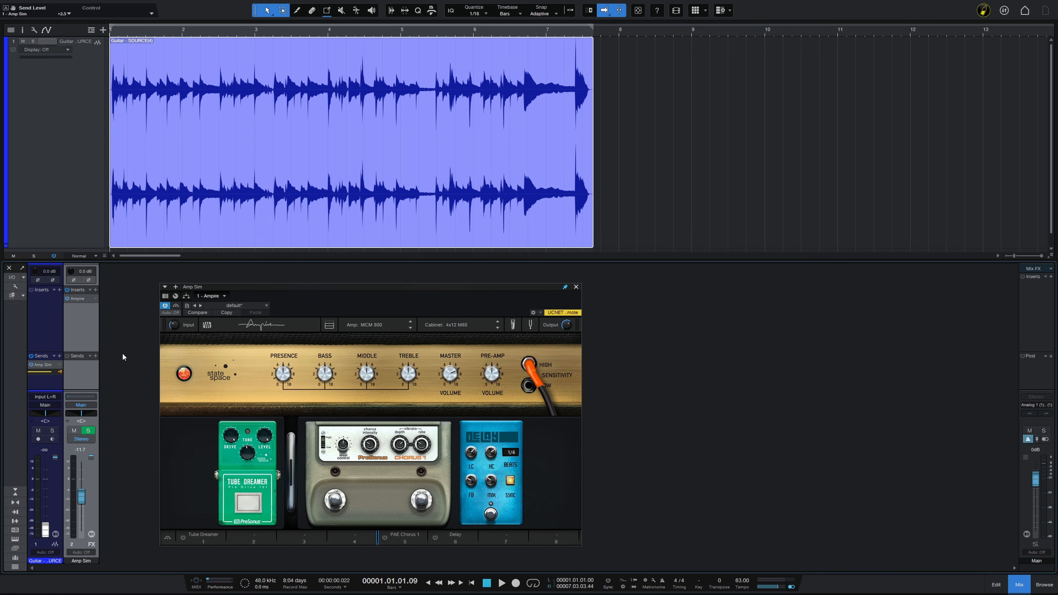
{"action": "key", "text": "space"}
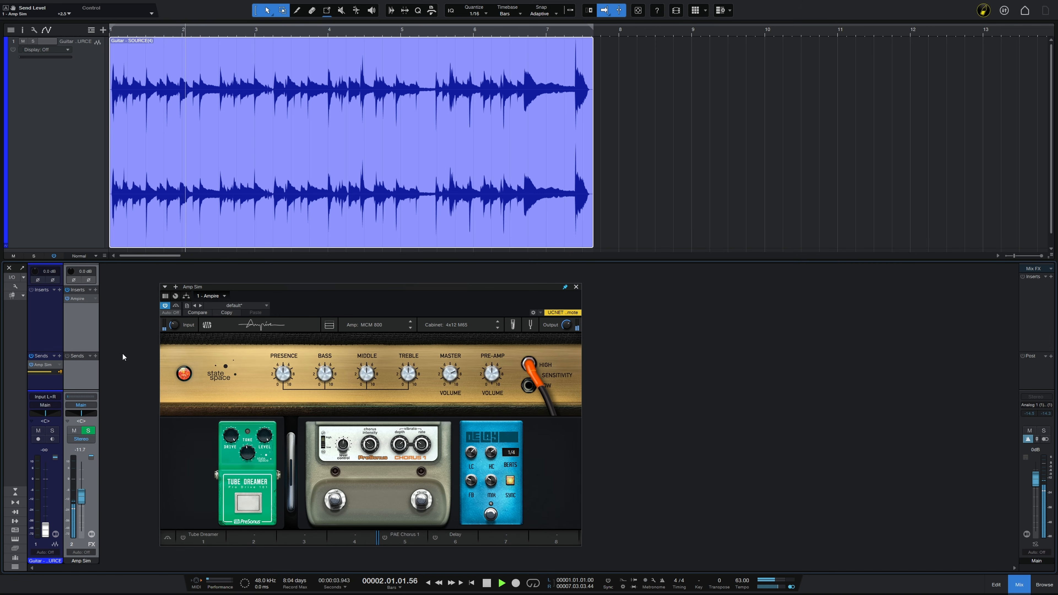
{"action": "key", "text": "space"}
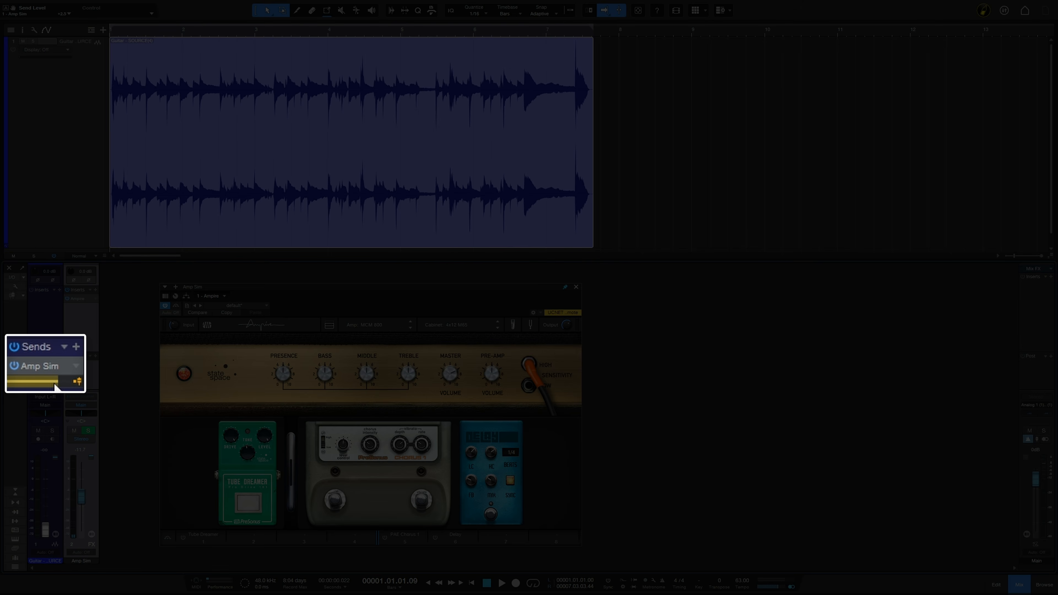
Lower the guitar's Amp Sim send level, raise the Amp Sim channel's fader to 0 dB, and play the result
{"action": "left_click_drag", "start_coordinate": [56, 387], "coordinate": [19, 385]}
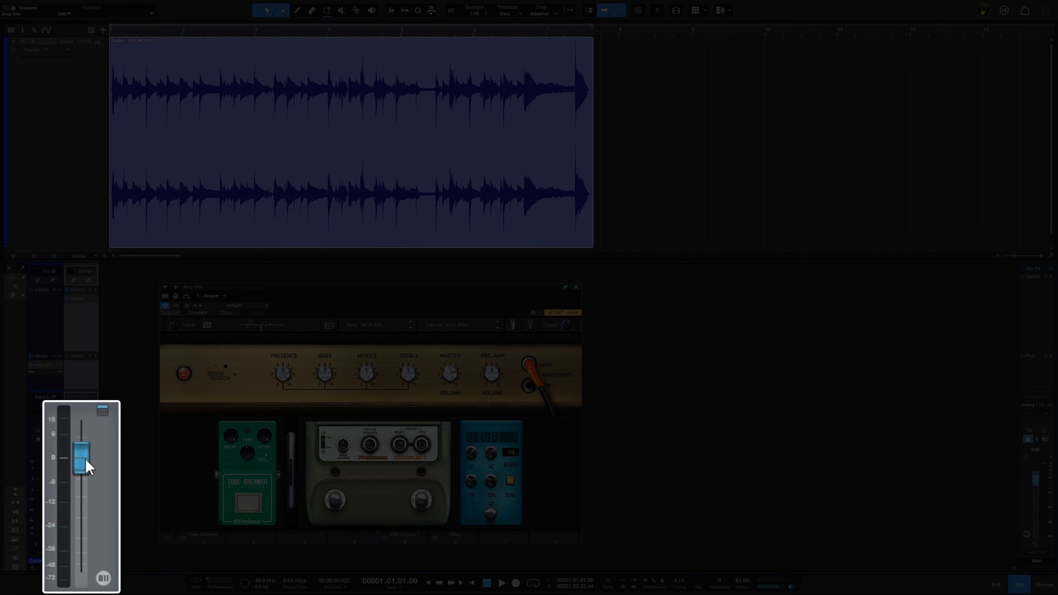
{"action": "key", "text": "space"}
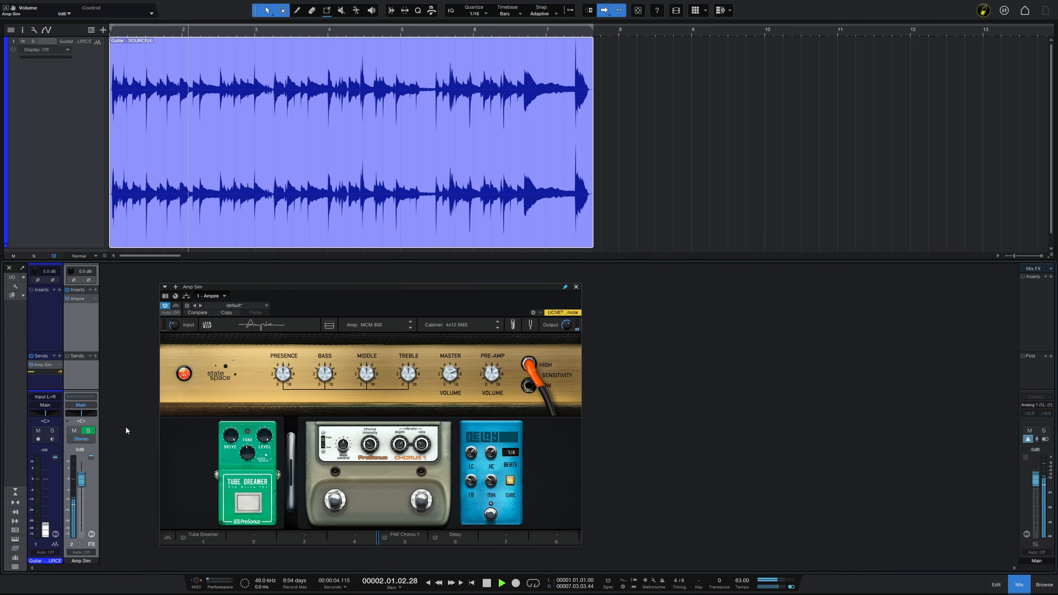
{"action": "key", "text": "space"}
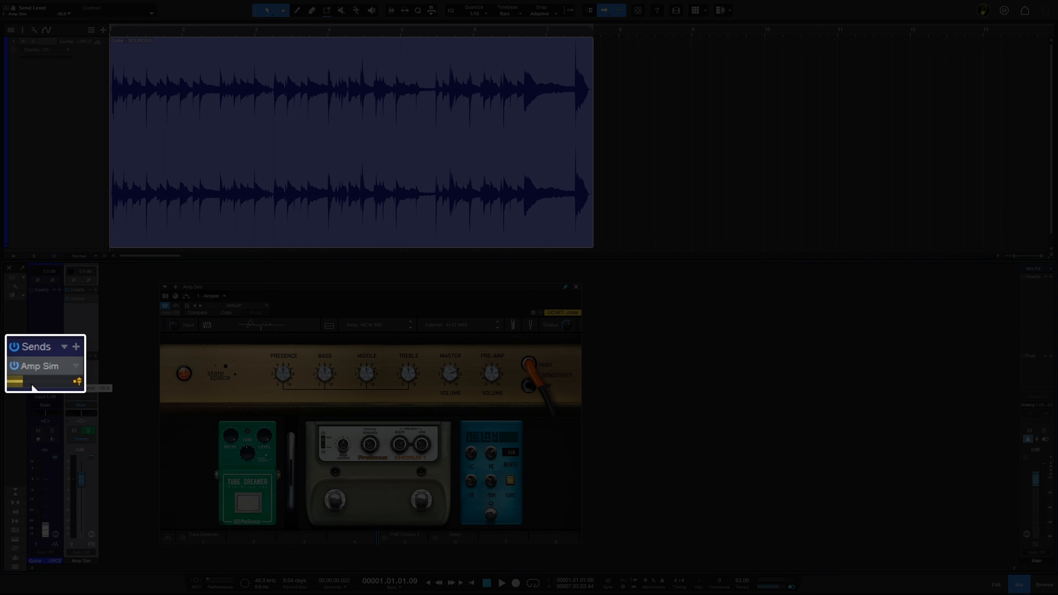
Raise the Amp Sim send level and lower the Amp Sim channel's fader for playback, and reverse both adjustments
{"action": "mouse_move", "coordinate": [38, 372]}
{"action": "left_mouse_down"}
{"action": "mouse_move", "coordinate": [70, 388]}
{"action": "mouse_move", "coordinate": [43, 388]}
{"action": "mouse_move", "coordinate": [67, 389]}
{"action": "mouse_move", "coordinate": [51, 374]}
{"action": "left_mouse_up"}
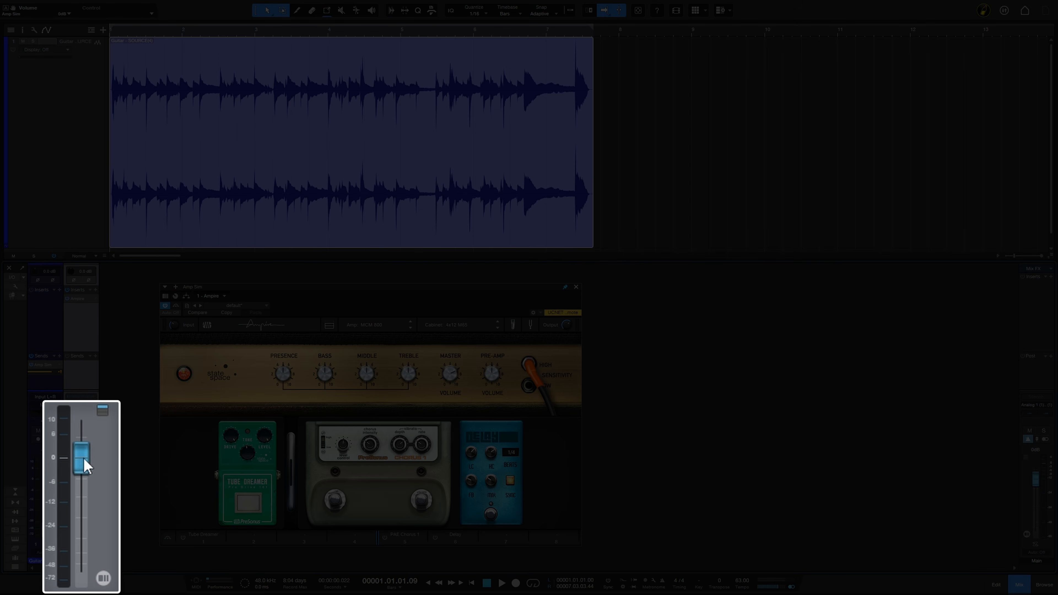
{"action": "left_click_drag", "start_coordinate": [81, 482], "coordinate": [89, 532]}
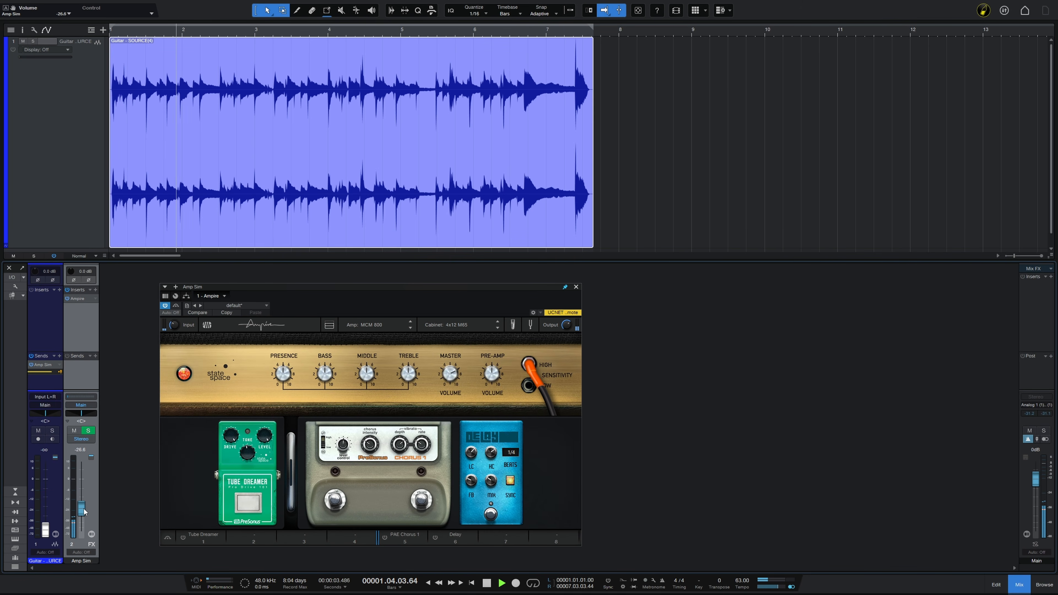
{"action": "key", "text": "space"}
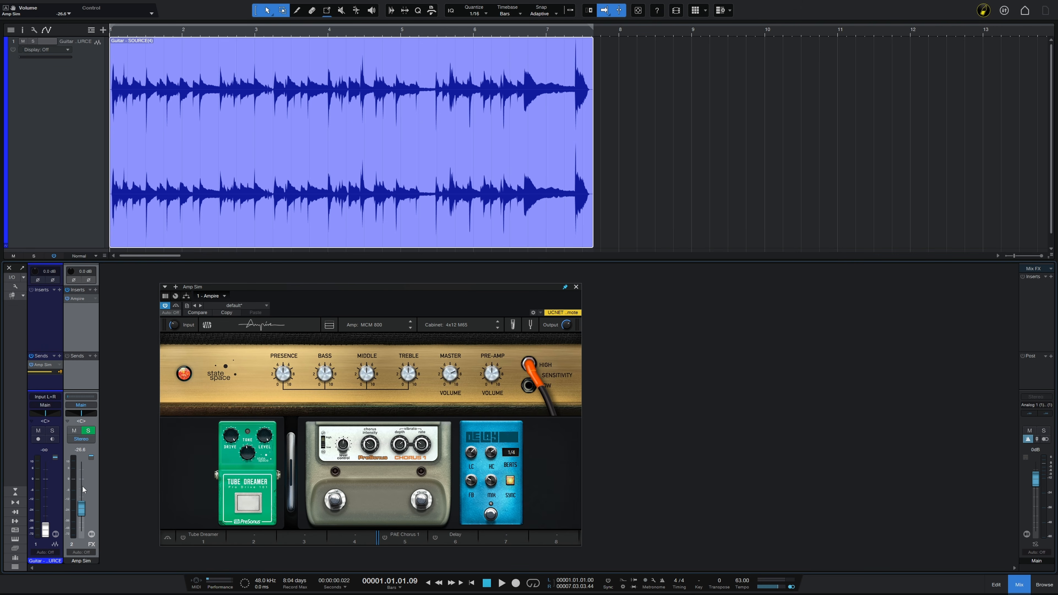
{"action": "left_click_drag", "start_coordinate": [82, 509], "coordinate": [81, 485]}
{"action": "left_click_drag", "start_coordinate": [49, 372], "coordinate": [35, 373]}
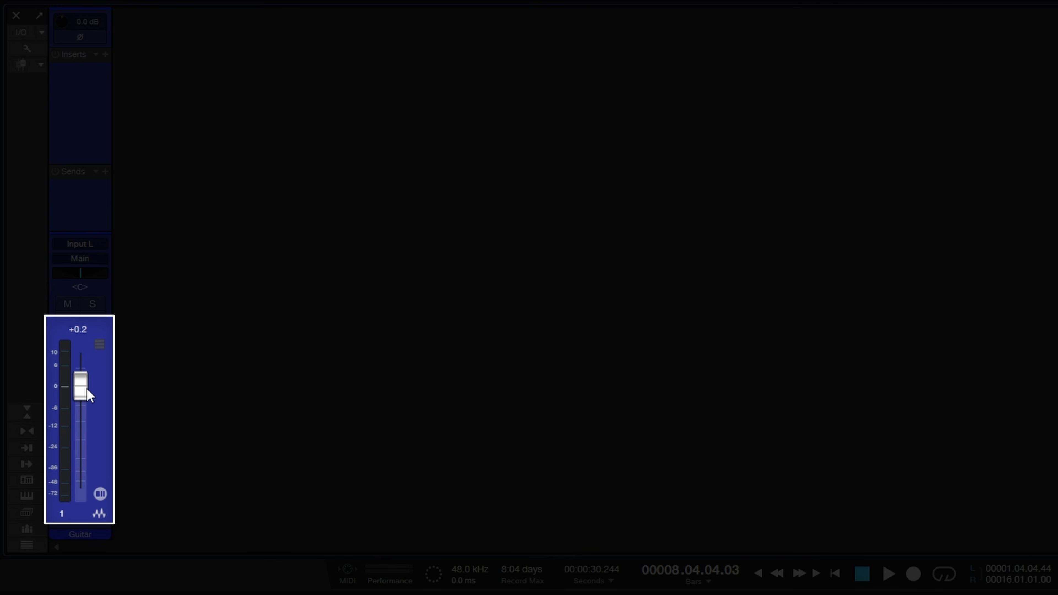
Sweep the Guitar channel's volume fader down to −54.3 dB, up to 0 dB, down to −66.2 dB, and back up
{"action": "left_click_drag", "start_coordinate": [85, 383], "coordinate": [82, 479]}
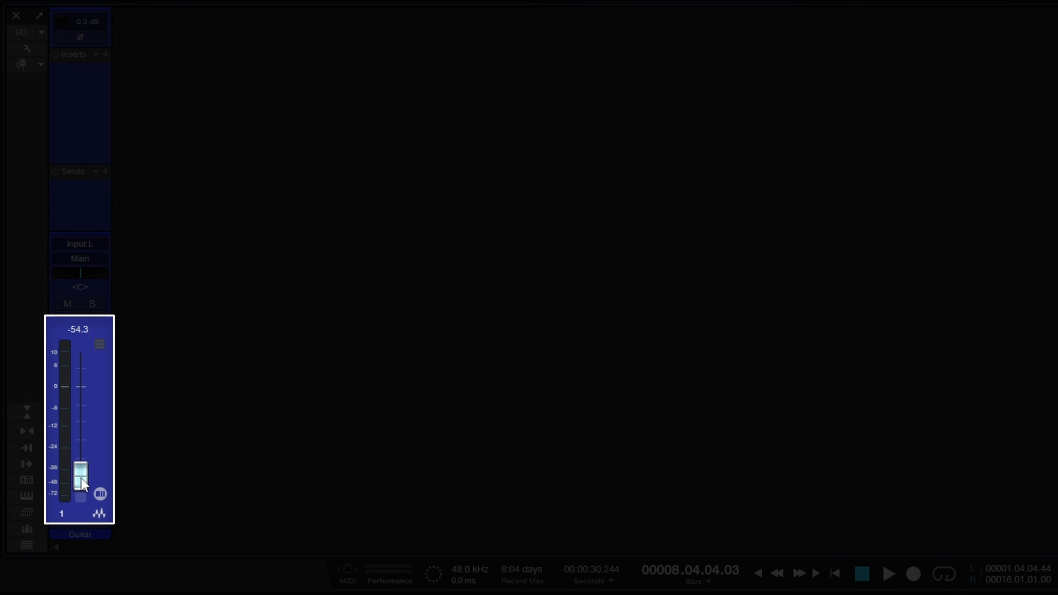
{"action": "left_click_drag", "start_coordinate": [82, 478], "coordinate": [80, 389]}
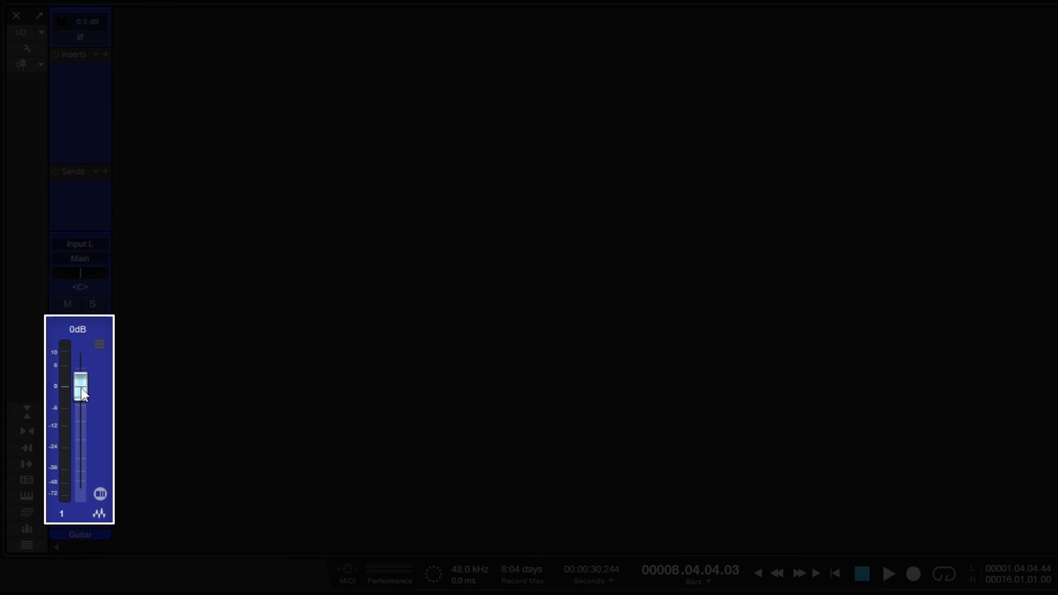
{"action": "left_click_drag", "start_coordinate": [82, 389], "coordinate": [79, 483]}
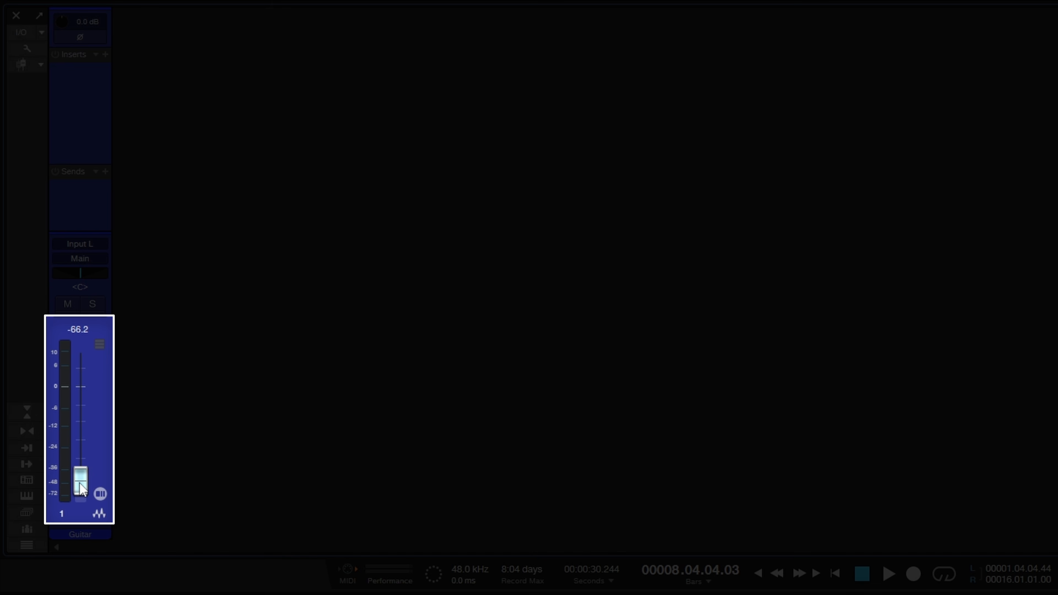
{"action": "left_click_drag", "start_coordinate": [81, 484], "coordinate": [83, 476]}
{"action": "left_click_drag", "start_coordinate": [84, 475], "coordinate": [85, 392]}
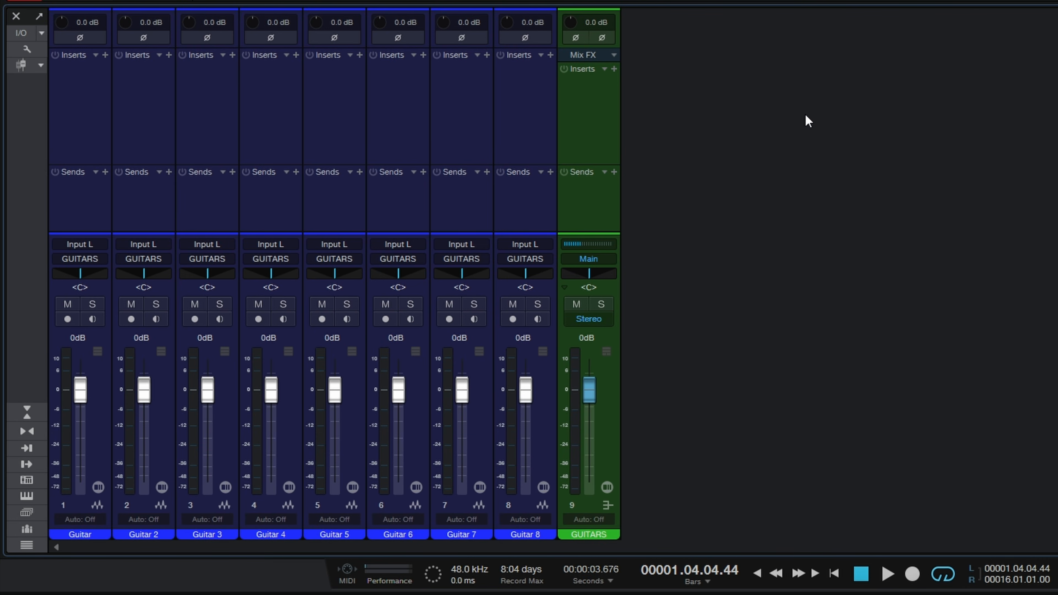
Select the eight channels Guitar through Guitar 8, and switch the selection to the GUITARS bus they feed
{"action": "left_click", "coordinate": [79, 128]}
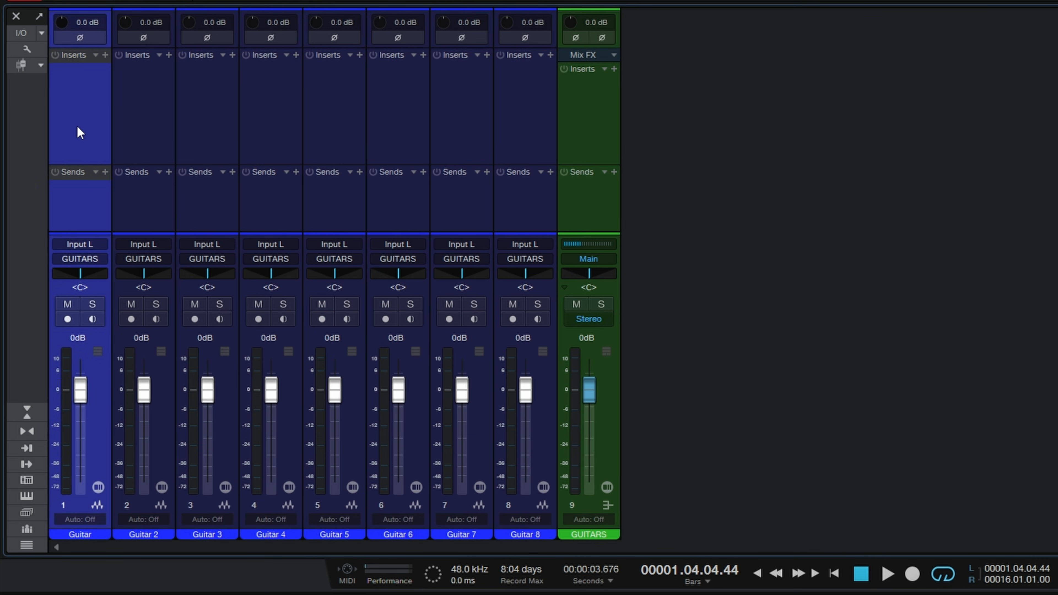
{"action": "left_click", "coordinate": [517, 114], "text": "shift"}
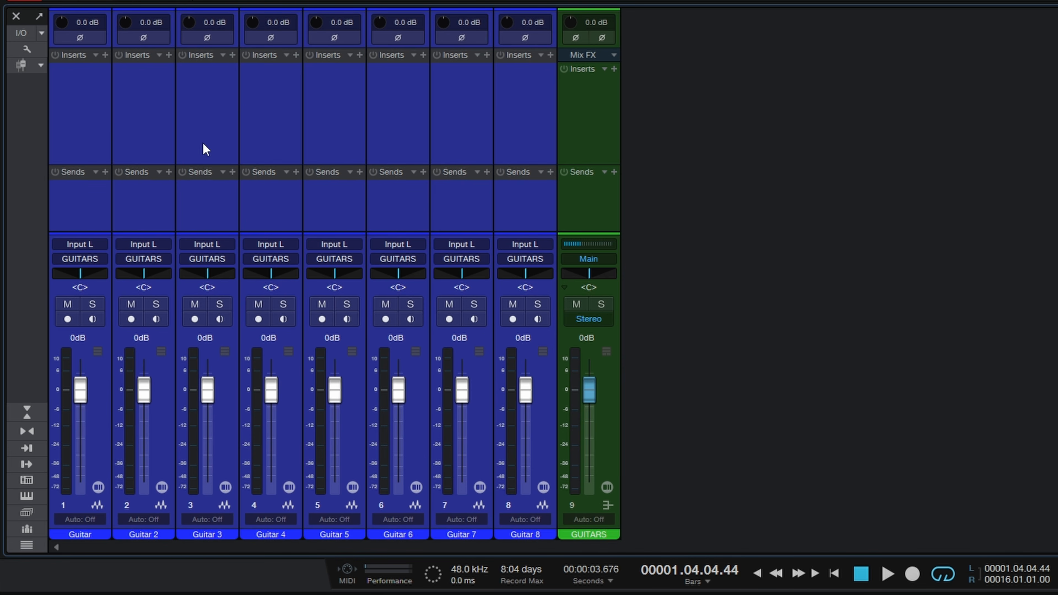
{"action": "left_click", "coordinate": [584, 142]}
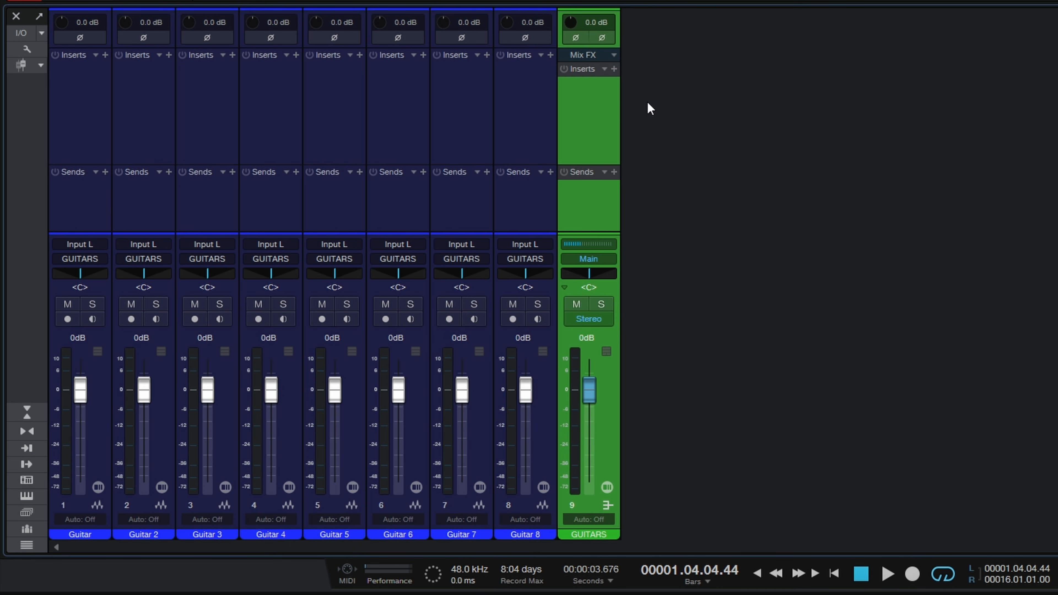
Play the guitars and lower the GUITARS bus's input gain to −11.0 dB, adjusting it further during playback
{"action": "key", "text": "space"}
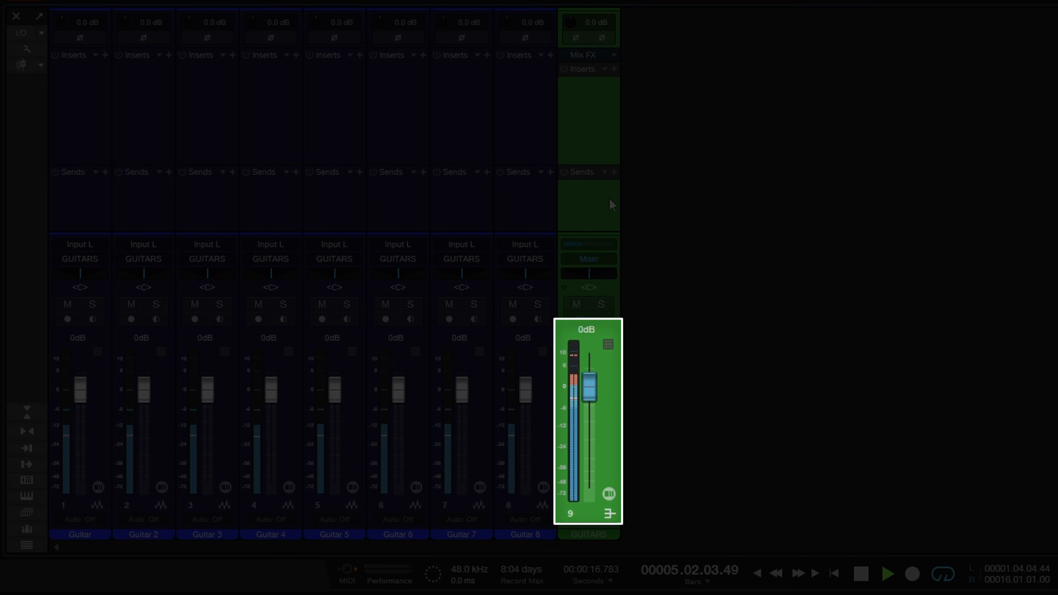
{"action": "mouse_move", "coordinate": [574, 373]}
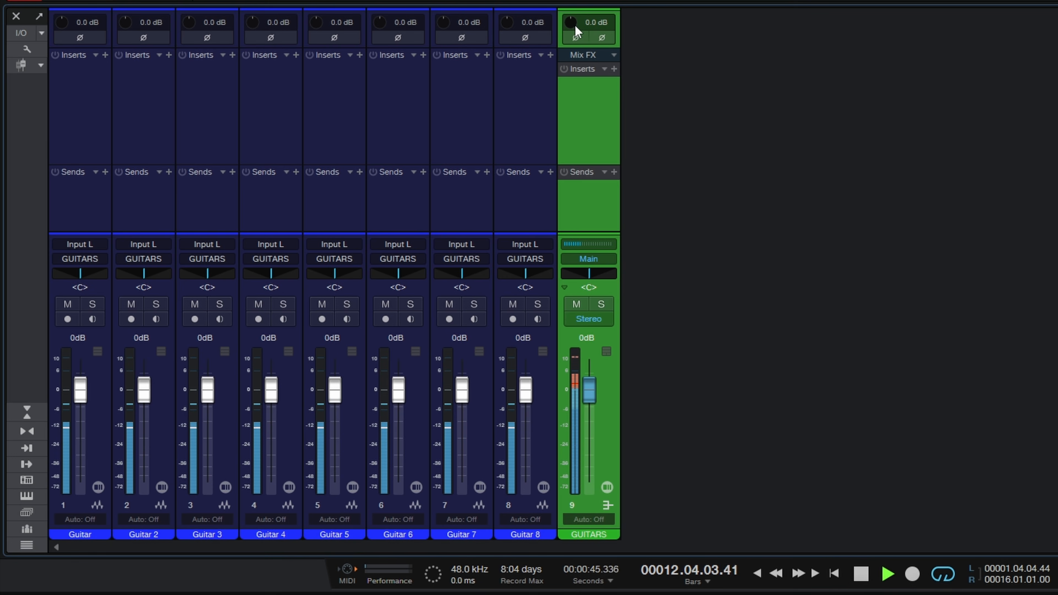
{"action": "left_click_drag", "start_coordinate": [571, 25], "coordinate": [582, 57]}
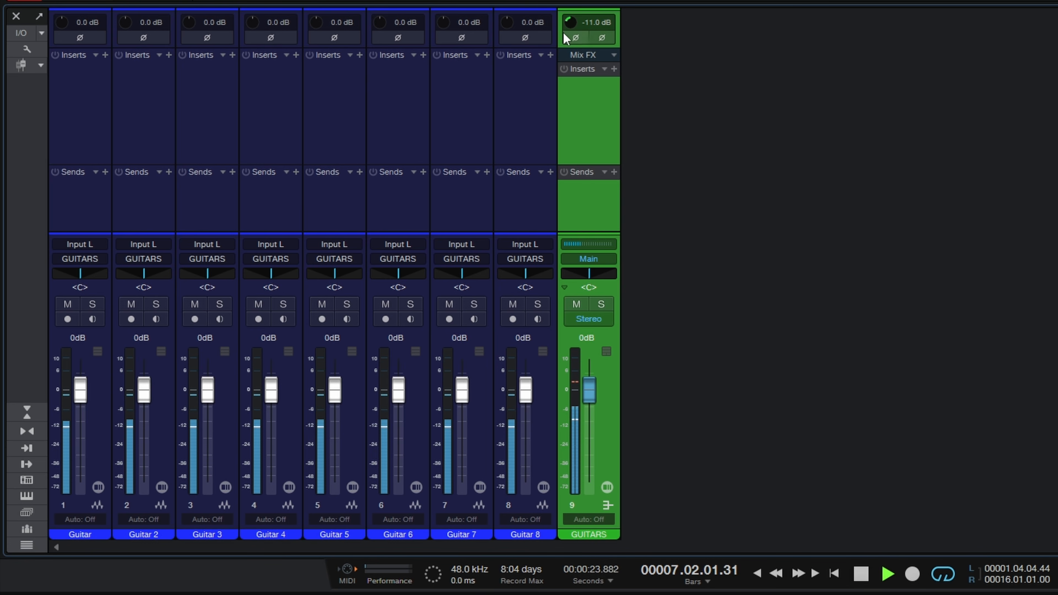
{"action": "left_click_drag", "start_coordinate": [570, 22], "coordinate": [570, 27]}
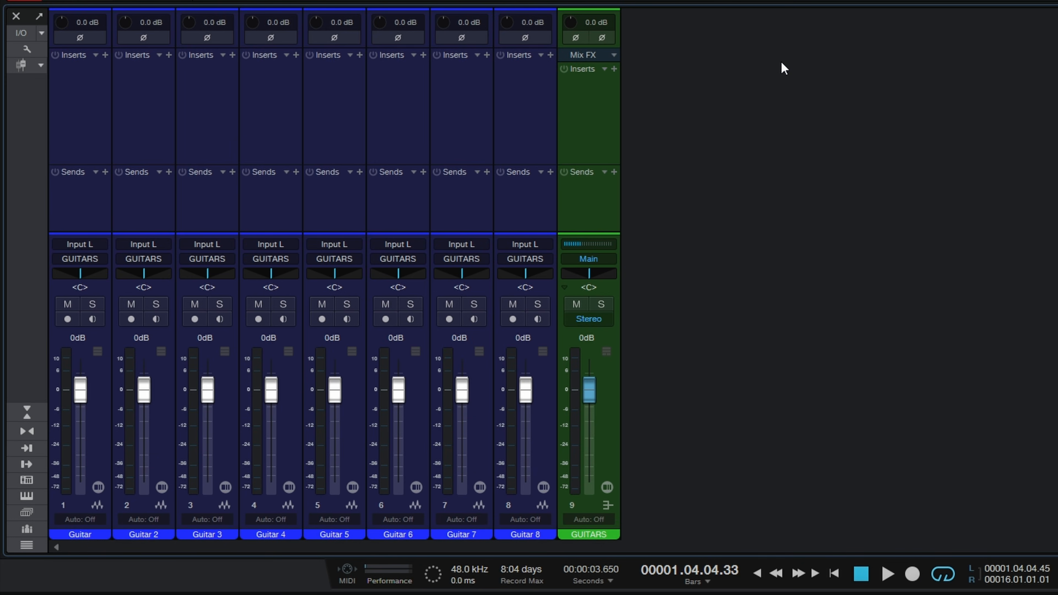
Play all eight guitars, select the GUITARS bus to examine its level, and stop playback
{"action": "key", "text": "space"}
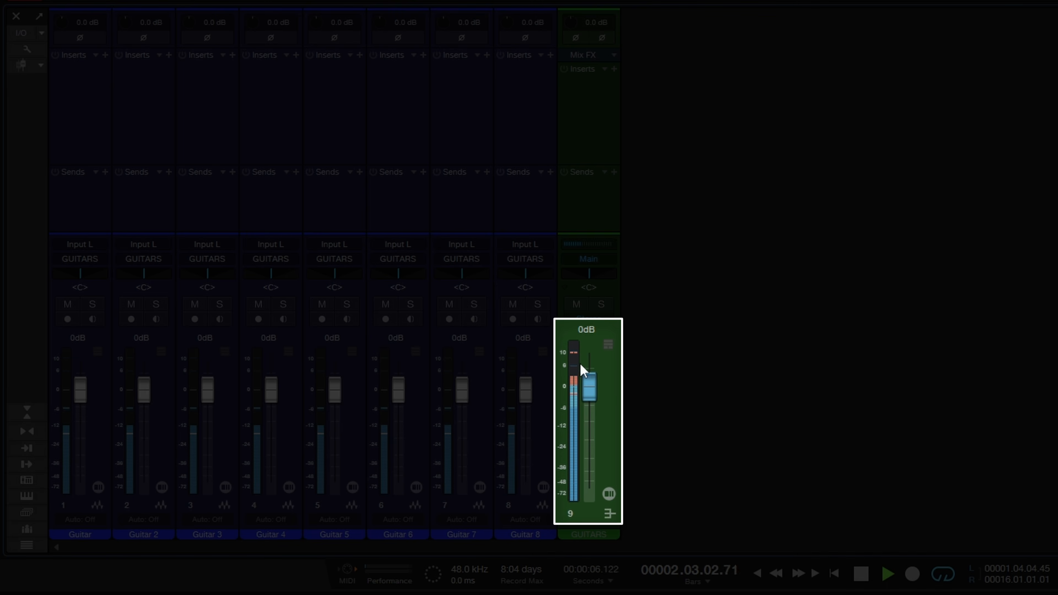
{"action": "left_click", "coordinate": [591, 142]}
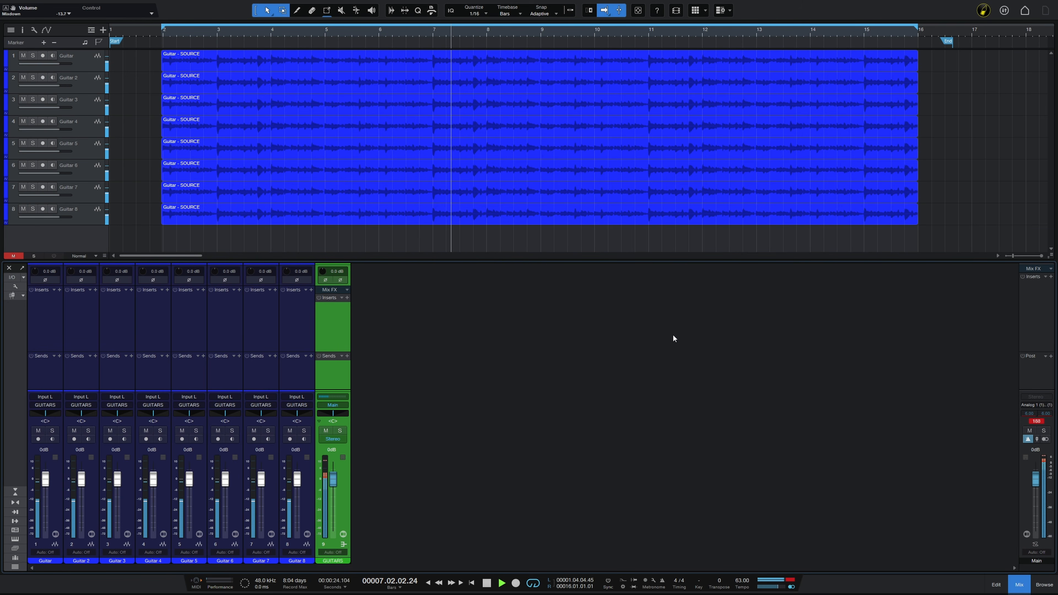
{"action": "key", "text": "space"}
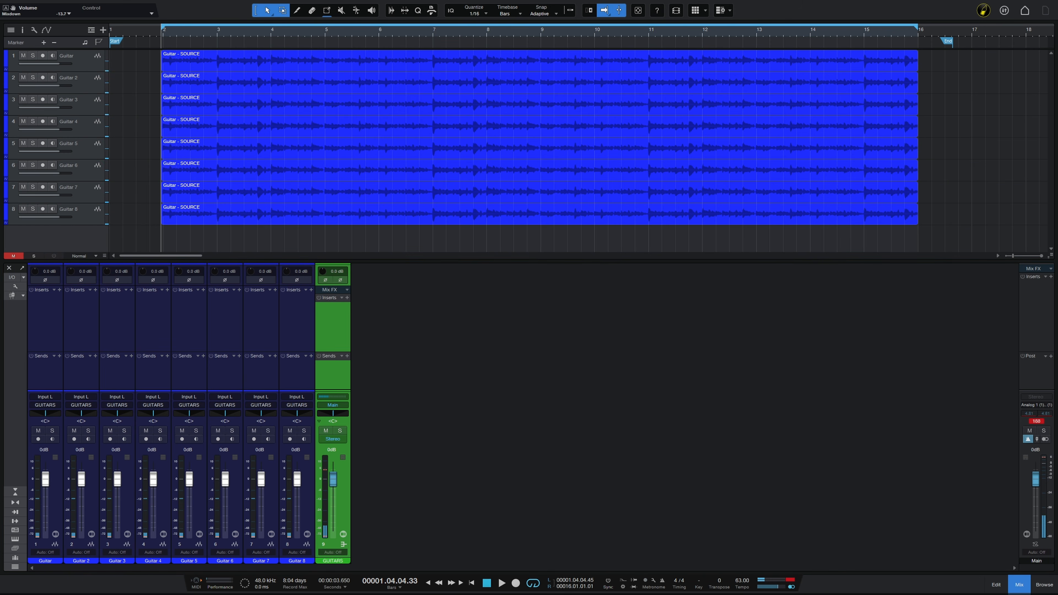
Open the track list and unhide the Mixdown track to examine its waveform below the guitar tracks
{"action": "left_click", "coordinate": [11, 30]}
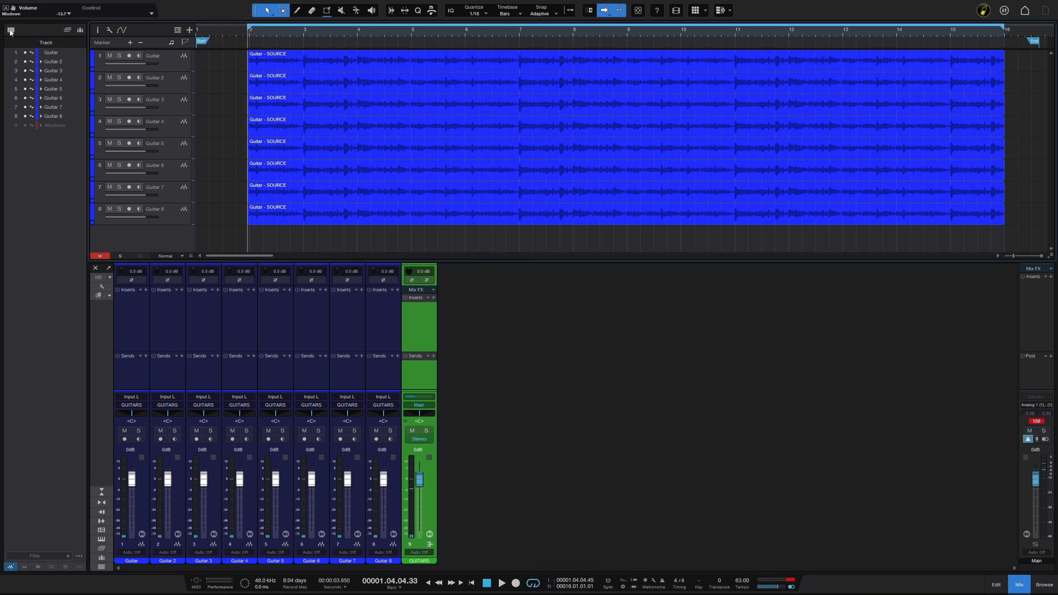
{"action": "left_click", "coordinate": [25, 125]}
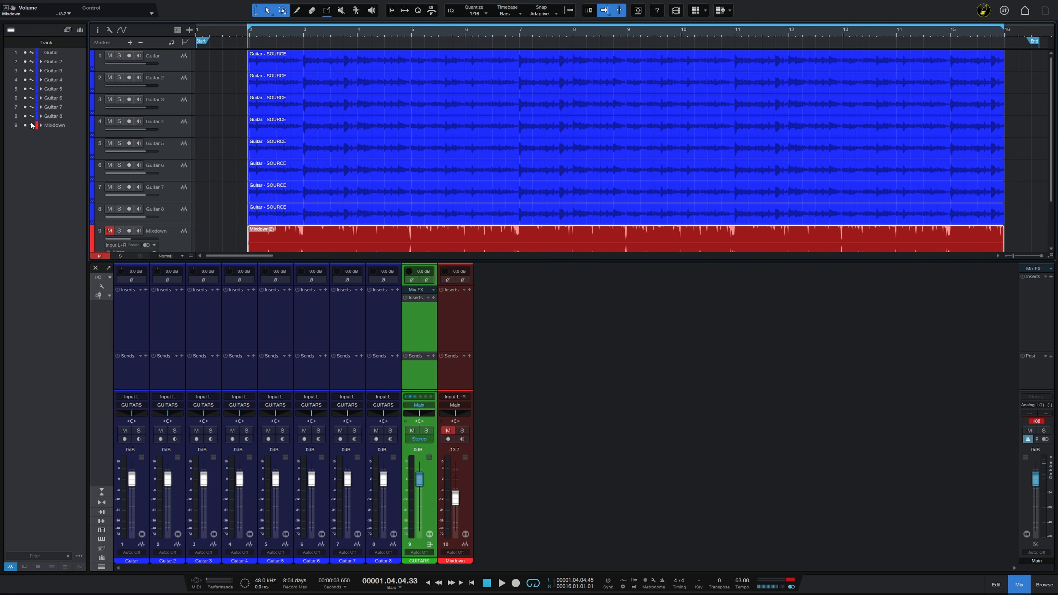
{"action": "scroll", "coordinate": [392, 215], "scroll_direction": "down", "scroll_amount": 3}
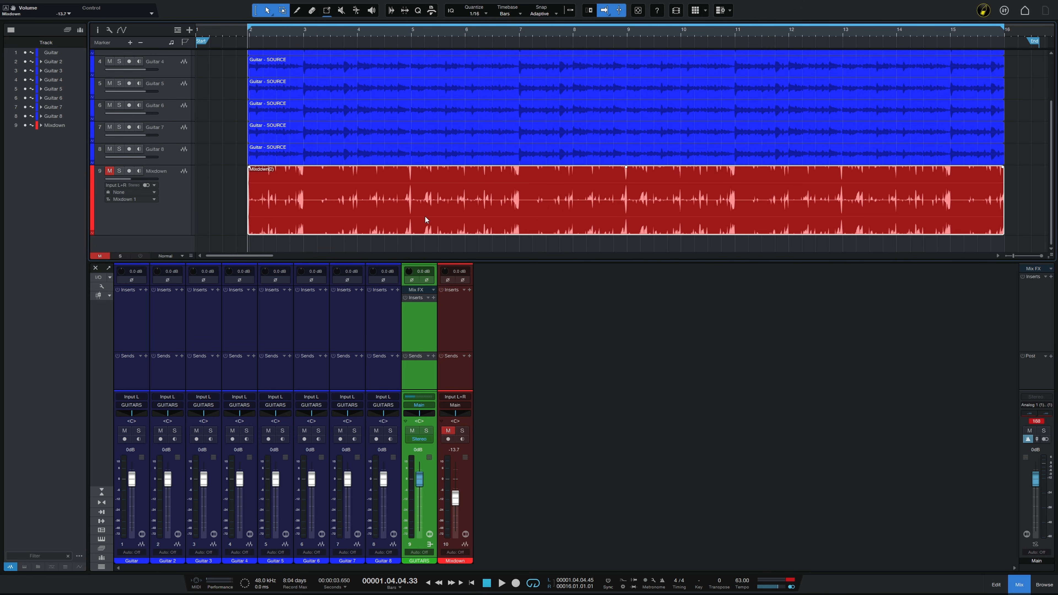
Solo the Mixdown channel, play its rendered audio, and stop playback
{"action": "left_click", "coordinate": [462, 430]}
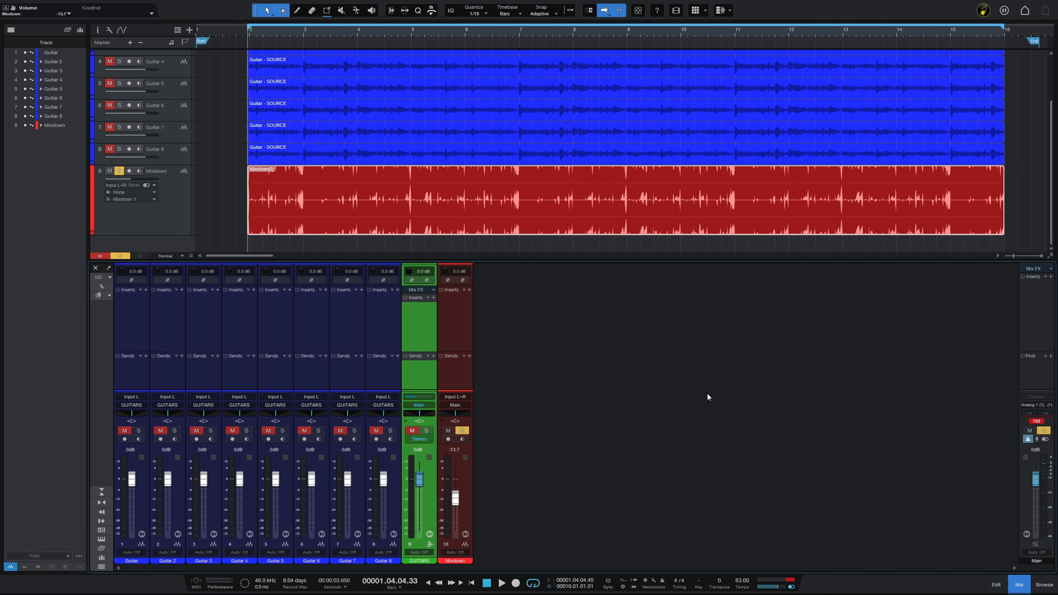
{"action": "key", "text": "space"}
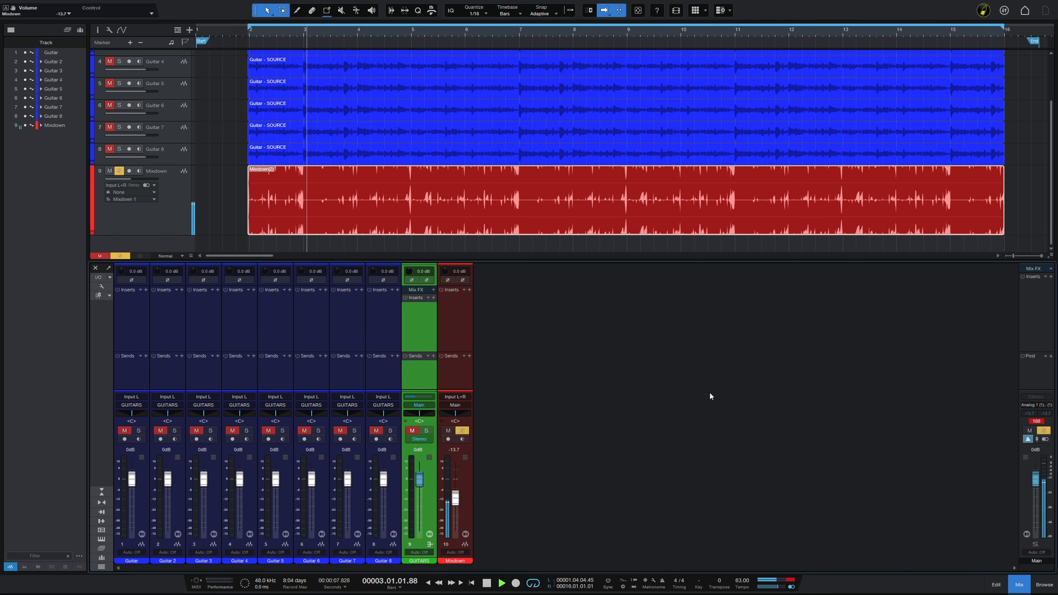
{"action": "key", "text": "space"}
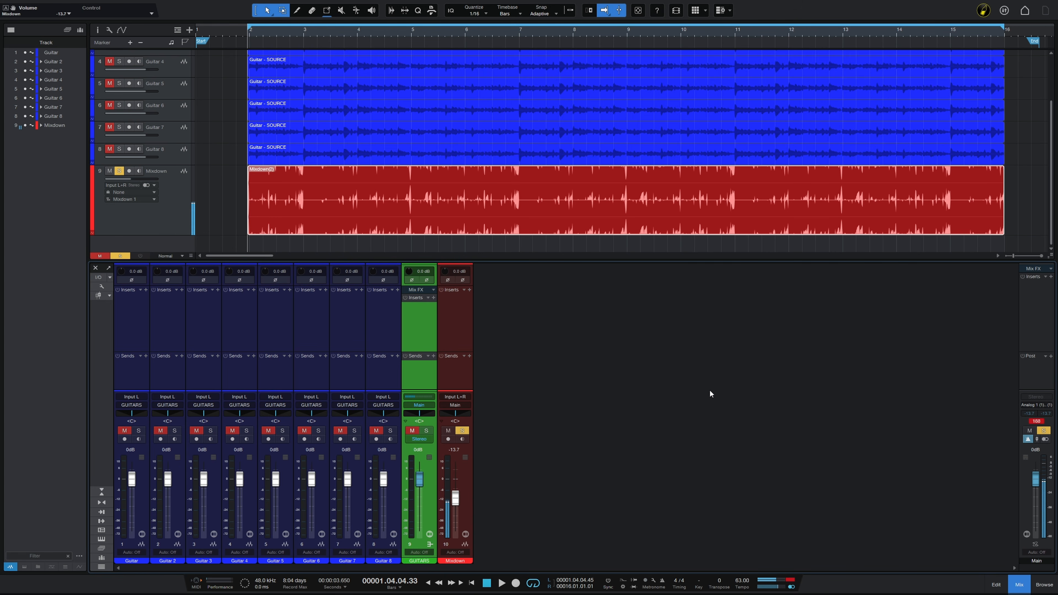